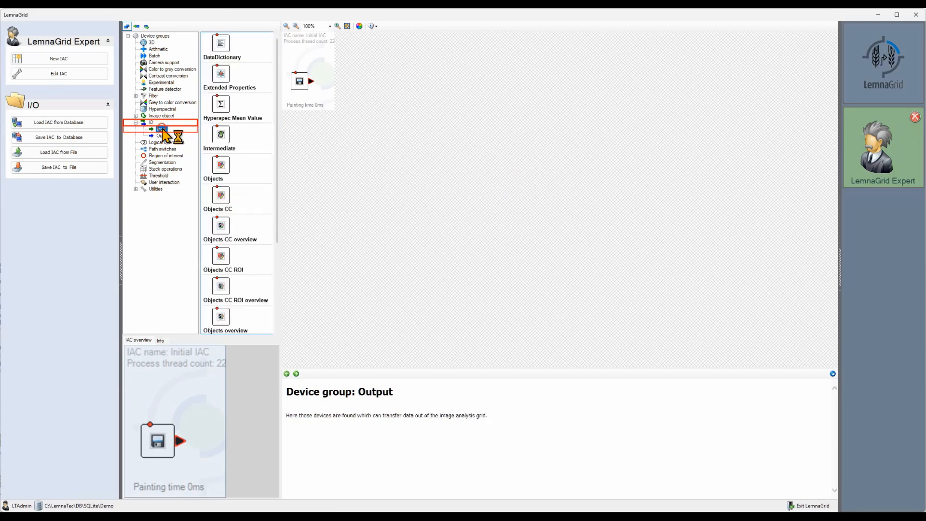
- Place a Disk Hypercube Slicer input device over the existing reader in the grid and dismiss its input path notice
{"action": "left_click", "coordinate": [145, 129]}
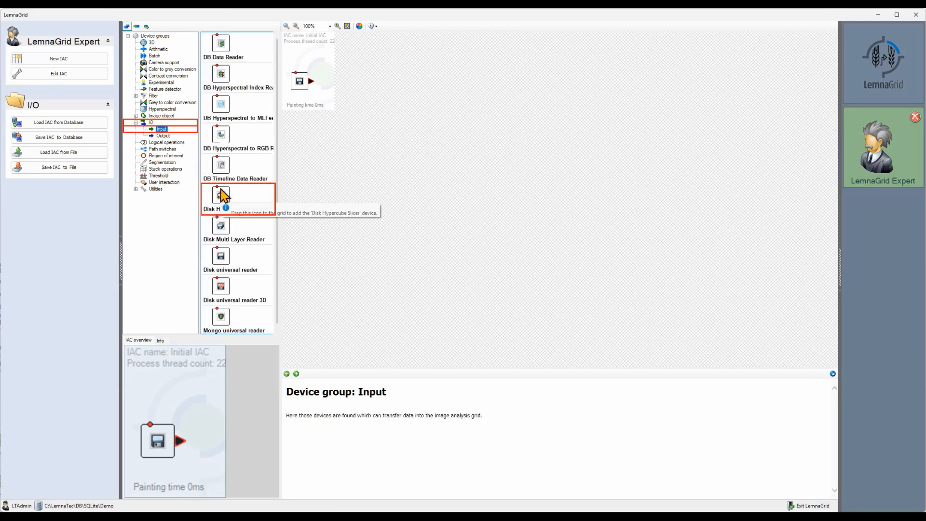
{"action": "left_click_drag", "start_coordinate": [213, 196], "coordinate": [301, 76]}
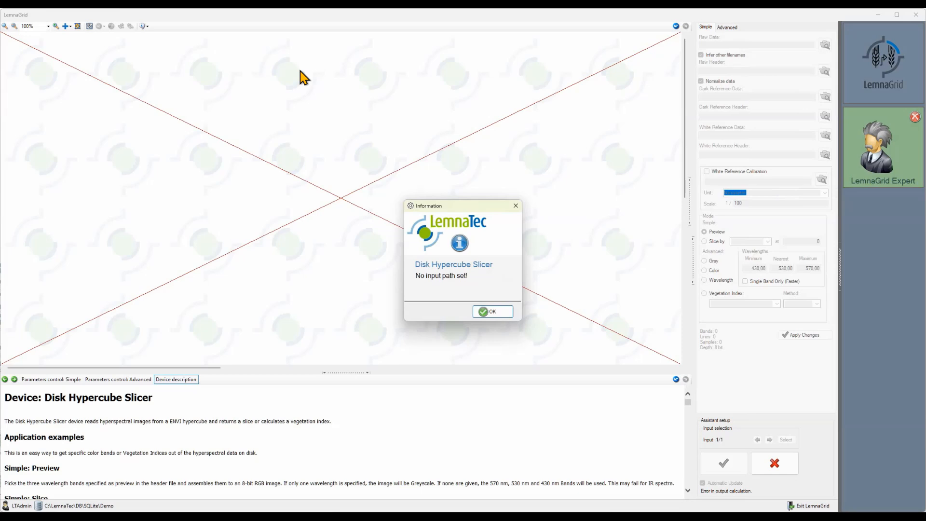
{"action": "left_click", "coordinate": [499, 313]}
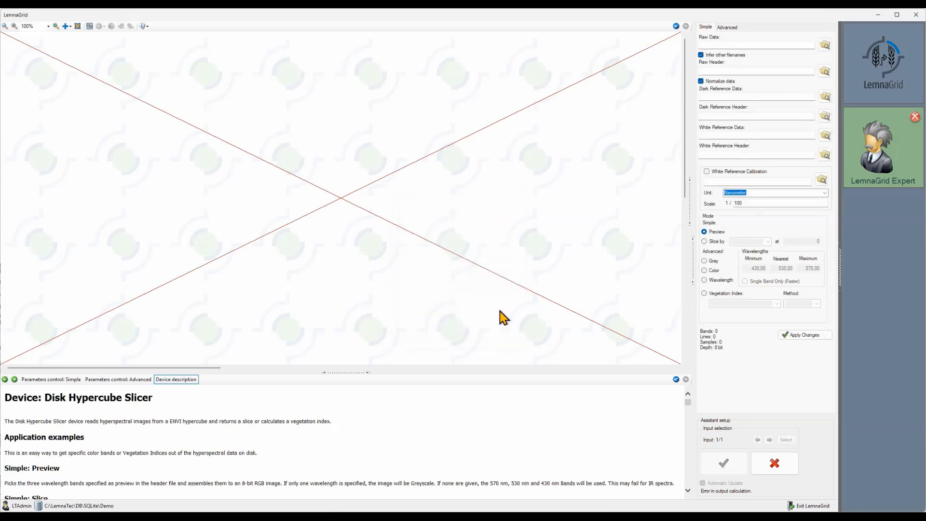
- Load the file "data" as the slicer's raw data and apply the change to generate the preview
{"action": "left_click", "coordinate": [825, 44]}
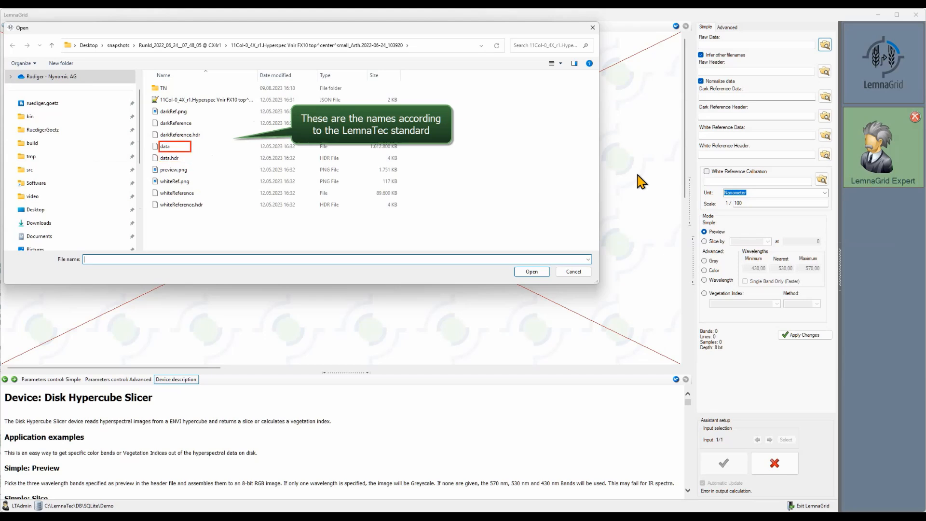
{"action": "left_click", "coordinate": [166, 147]}
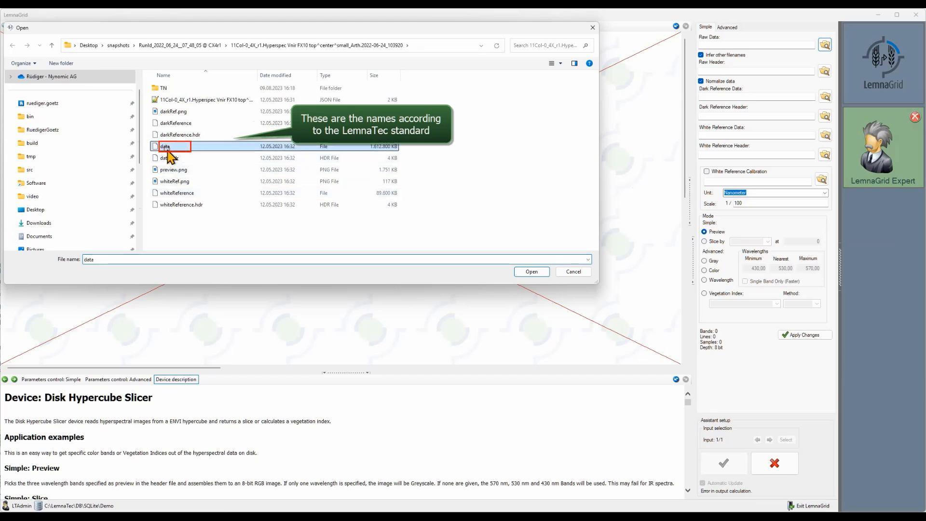
{"action": "left_click", "coordinate": [532, 273]}
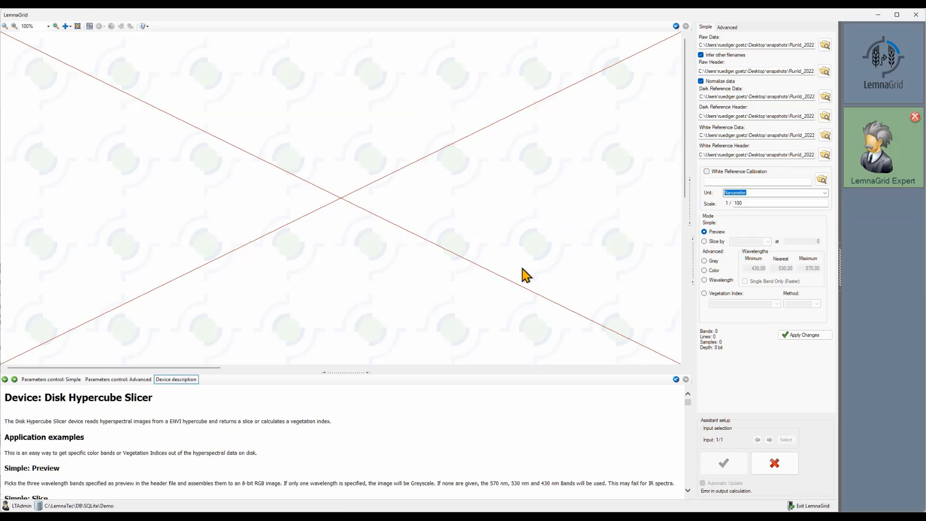
{"action": "left_click", "coordinate": [814, 336]}
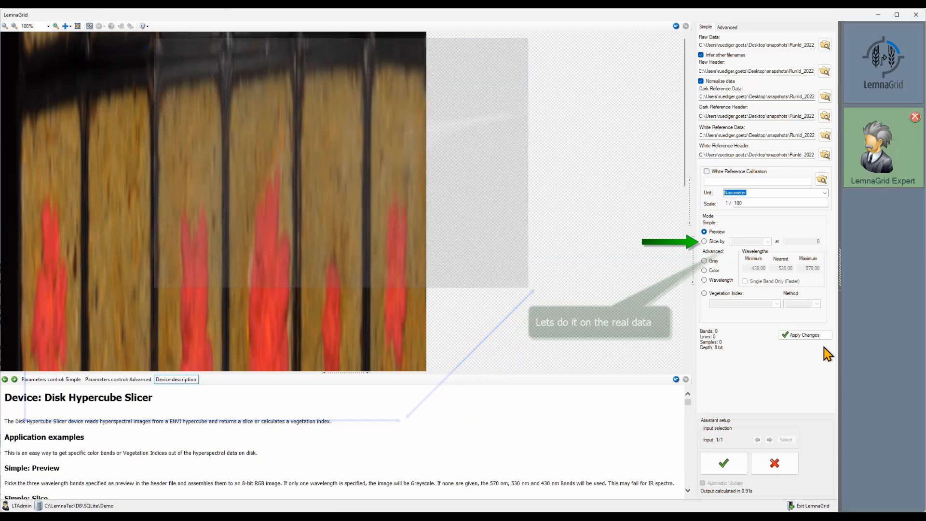
- Slice the hypercube by Line at 200 and apply the changes
{"action": "left_click", "coordinate": [718, 242]}
{"action": "left_click", "coordinate": [767, 241]}
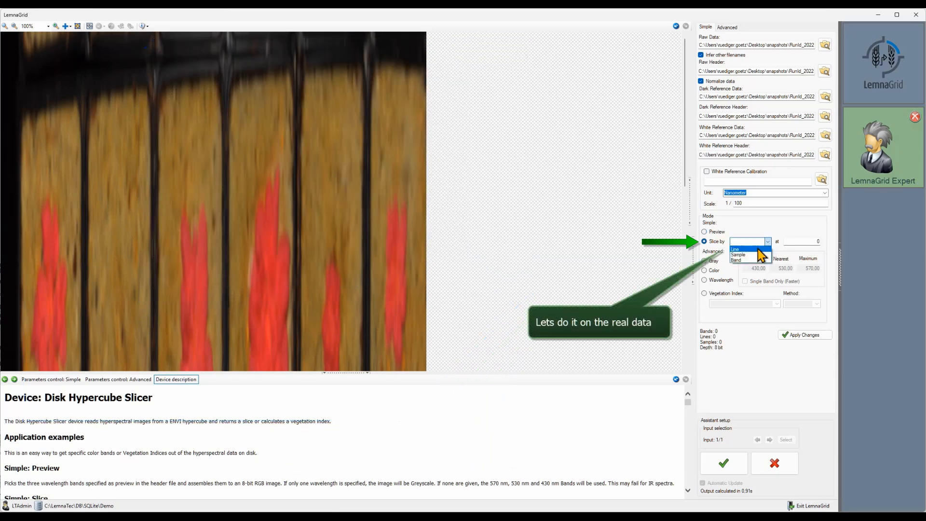
{"action": "left_click", "coordinate": [758, 250]}
{"action": "double_click", "coordinate": [803, 241]}
{"action": "type", "text": "200"}
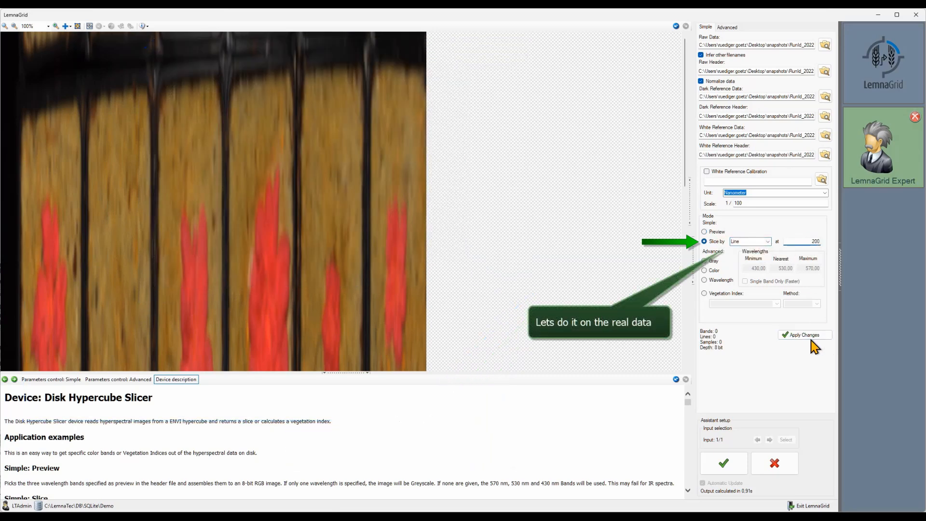
{"action": "left_click", "coordinate": [811, 338]}
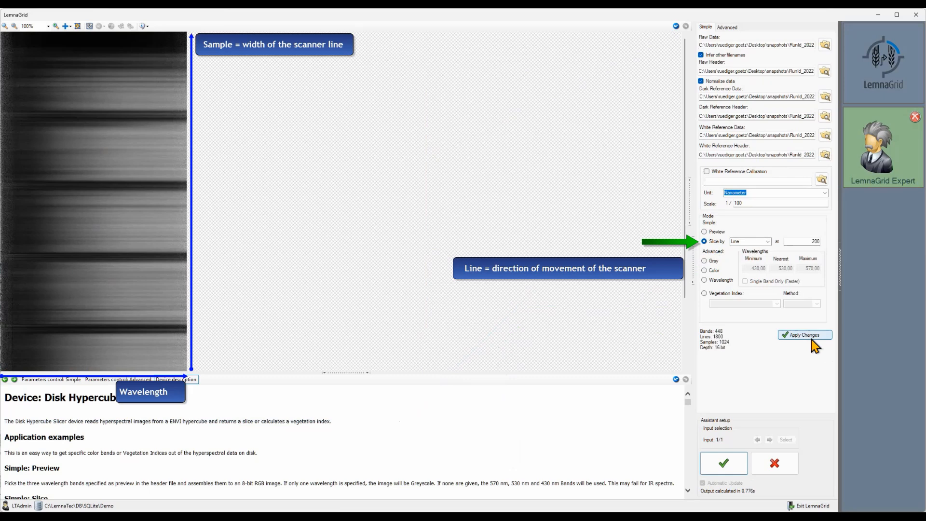
- Switch the slicing dimension to Sample and apply the change
{"action": "left_click", "coordinate": [767, 241]}
{"action": "left_click", "coordinate": [752, 255]}
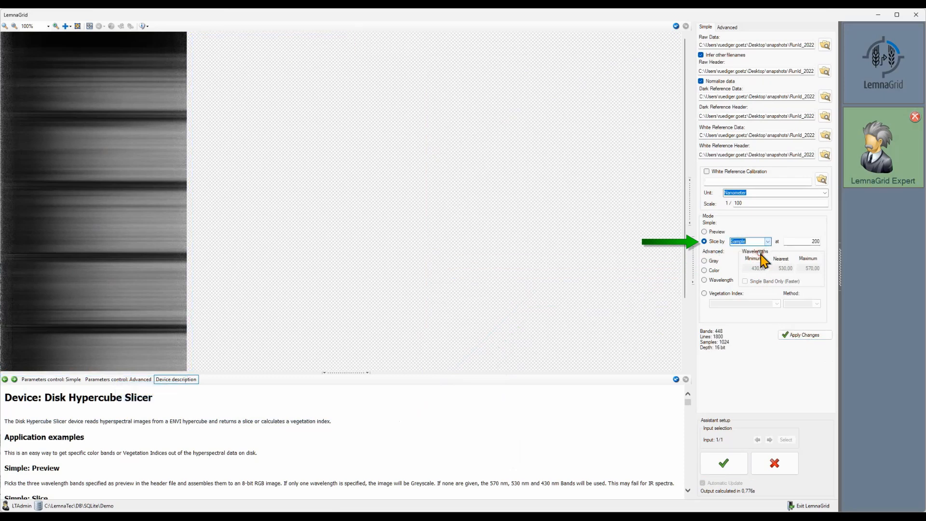
{"action": "left_click", "coordinate": [795, 336]}
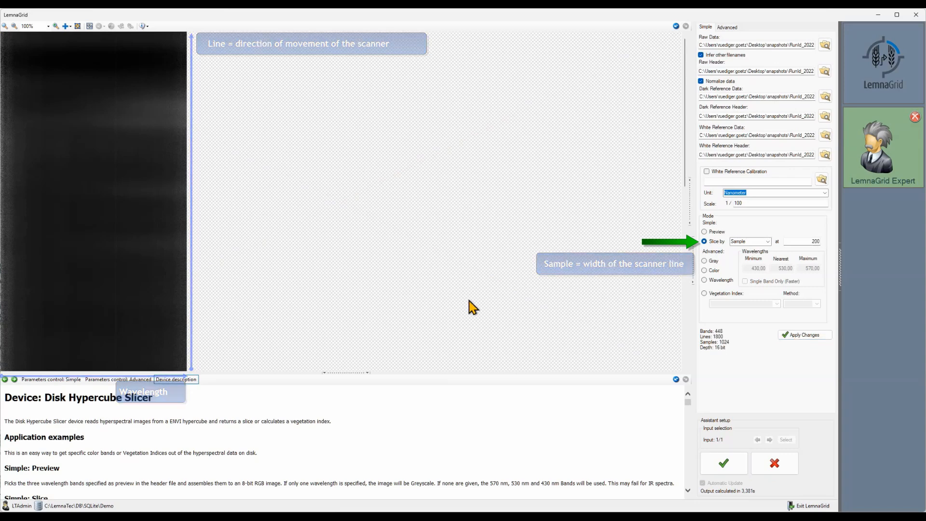
- Switch the slicing dimension to Band and apply the change
{"action": "left_click", "coordinate": [767, 242]}
{"action": "left_click", "coordinate": [754, 261]}
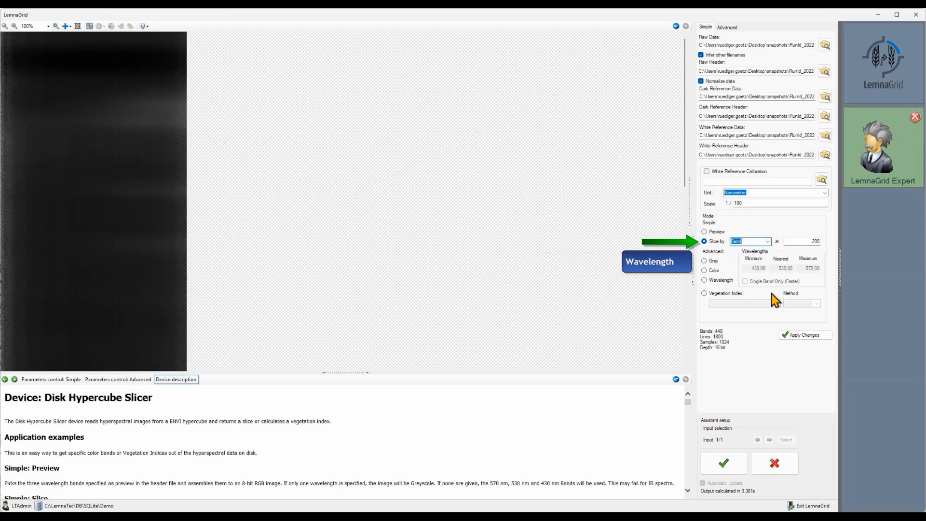
{"action": "left_click", "coordinate": [800, 338]}
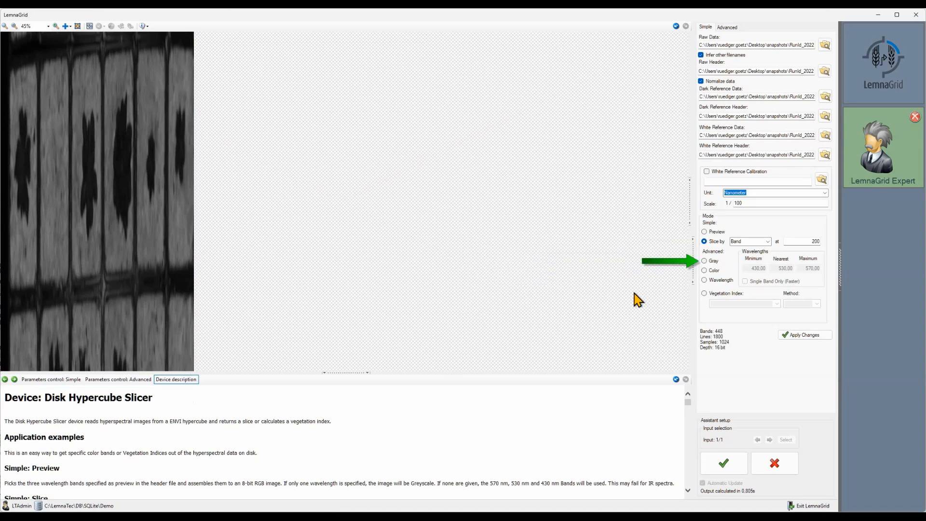
- Generate a Gray mode image with wavelengths of 650 minimum, 700 peak and 750 maximum
{"action": "left_click", "coordinate": [708, 263]}
{"action": "double_click", "coordinate": [758, 269]}
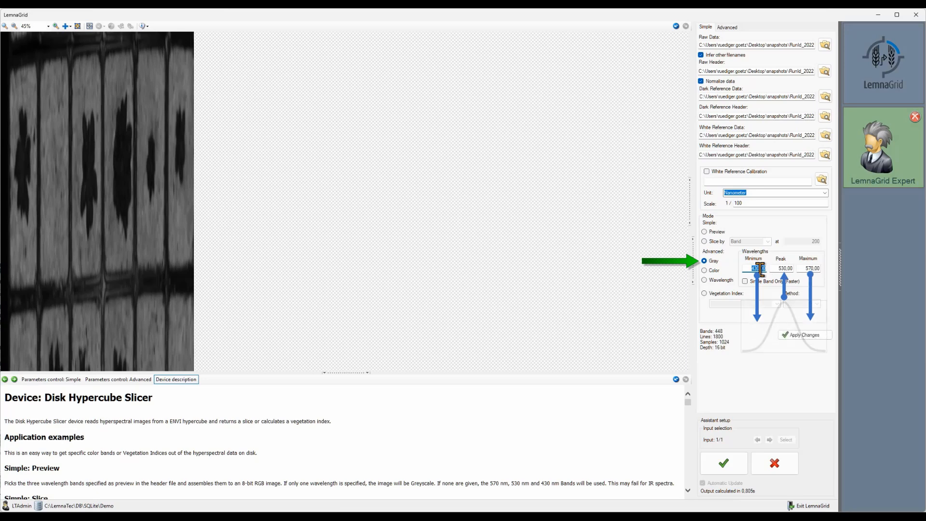
{"action": "type", "text": "650"}
{"action": "key", "text": "Tab"}
{"action": "type", "text": "700"}
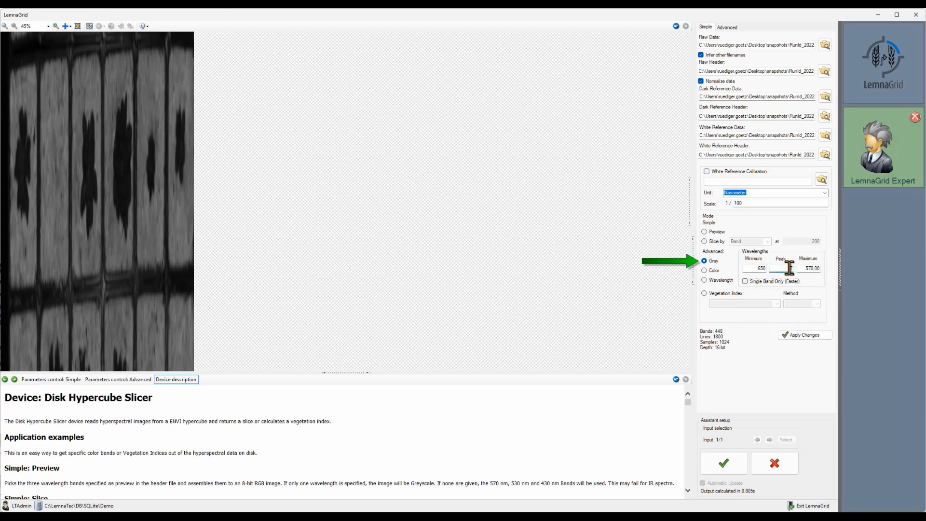
{"action": "key", "text": "Tab"}
{"action": "type", "text": "750"}
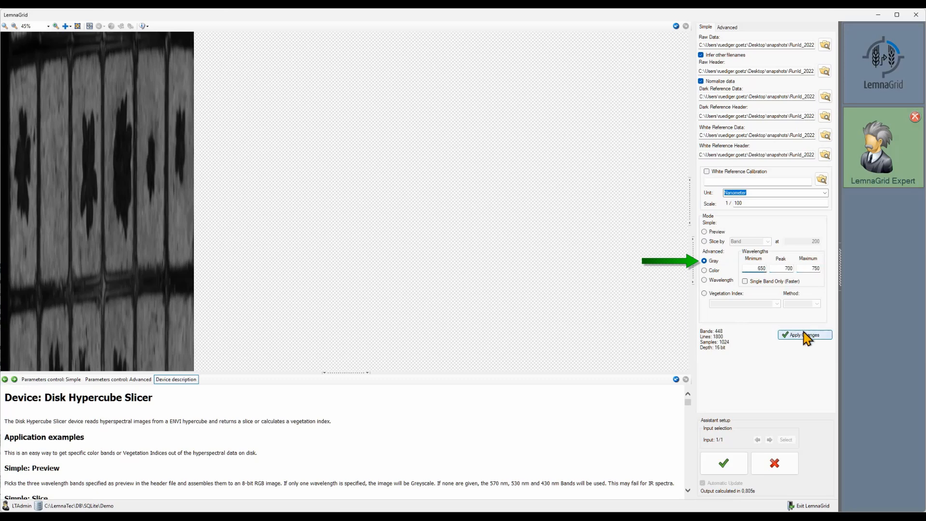
{"action": "left_click", "coordinate": [806, 335]}
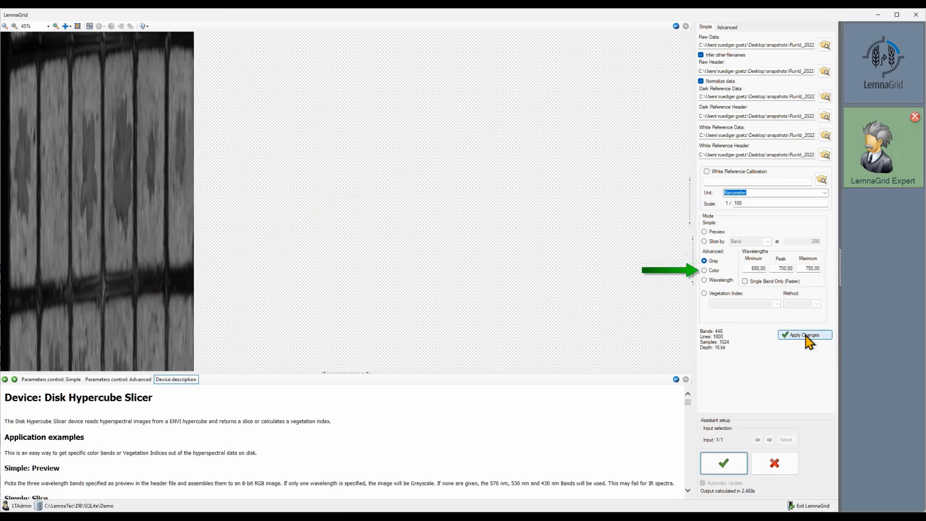
- Try the Color and Wavelength modes of the slicer
{"action": "left_click", "coordinate": [704, 271]}
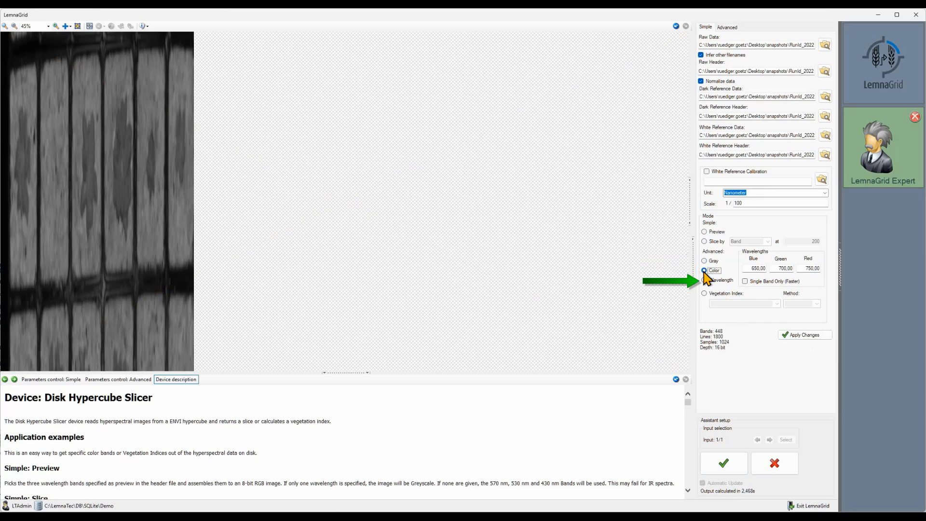
{"action": "left_click", "coordinate": [705, 281]}
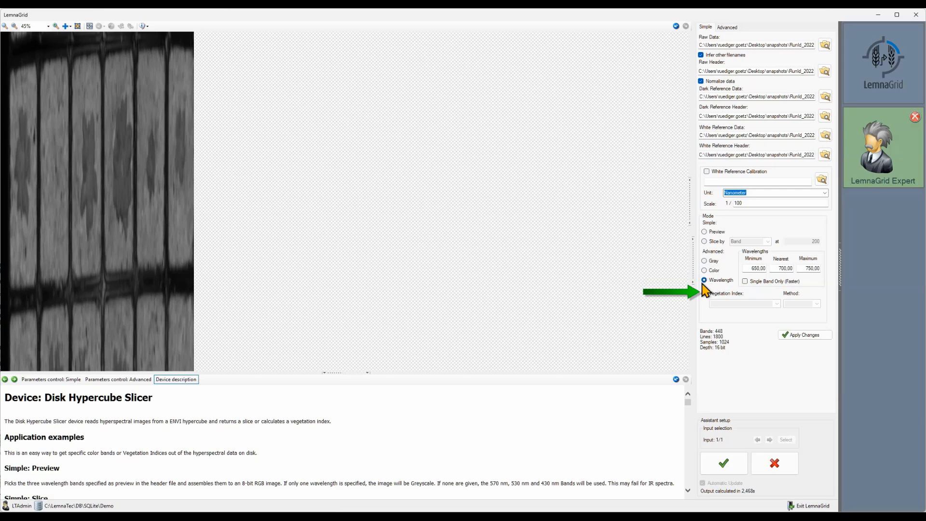
- Calculate the Broadband Greenness vegetation index with the NDVI method and accept the slicer configuration
{"action": "scroll", "coordinate": [574, 463], "scroll_direction": "down", "scroll_amount": 10}
{"action": "scroll", "coordinate": [574, 463], "scroll_direction": "down", "scroll_amount": 15}
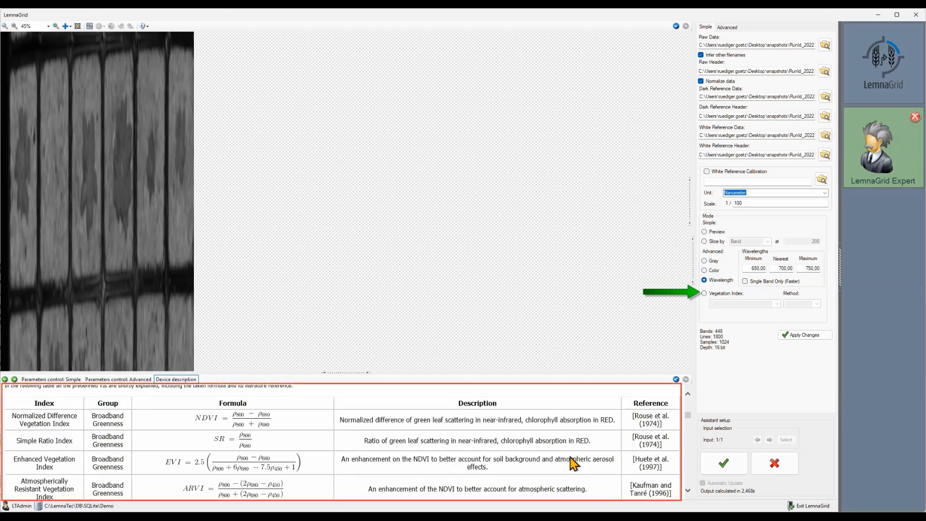
{"action": "scroll", "coordinate": [574, 463], "scroll_direction": "down", "scroll_amount": 15}
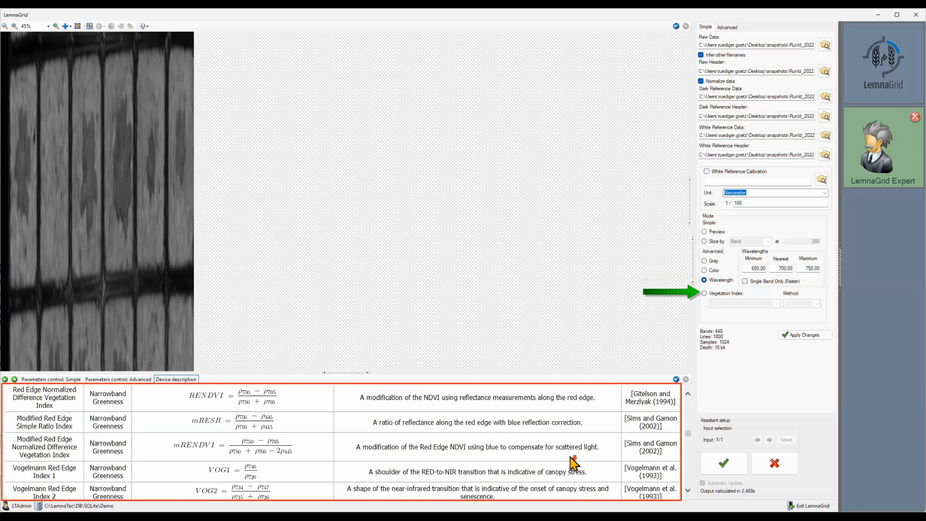
{"action": "scroll", "coordinate": [574, 464], "scroll_direction": "down", "scroll_amount": 6}
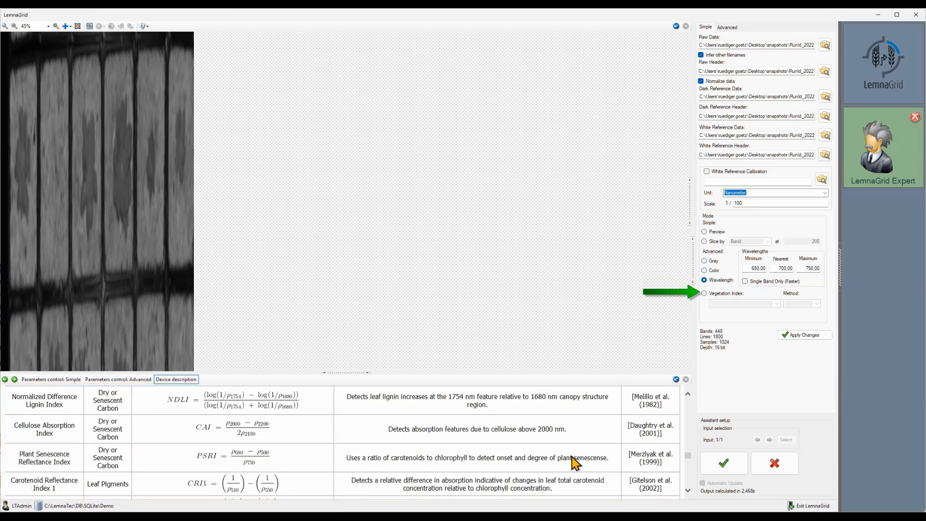
{"action": "left_click", "coordinate": [705, 293]}
{"action": "left_click", "coordinate": [777, 304]}
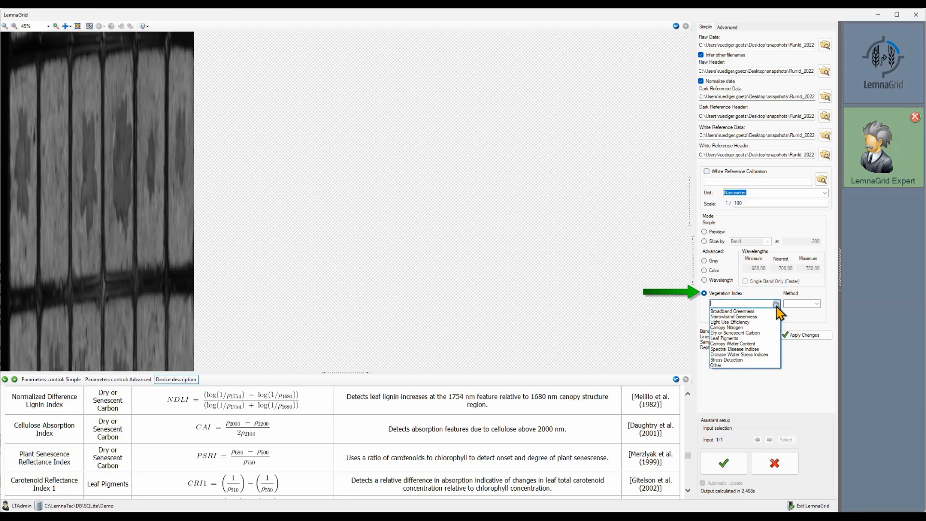
{"action": "left_click", "coordinate": [750, 312]}
{"action": "left_click", "coordinate": [803, 305]}
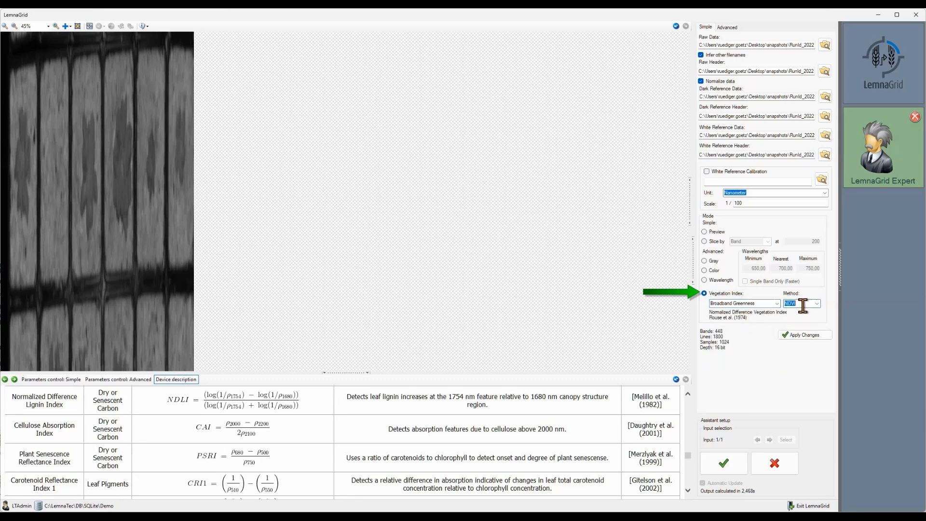
{"action": "left_click", "coordinate": [817, 303]}
{"action": "left_click", "coordinate": [818, 306]}
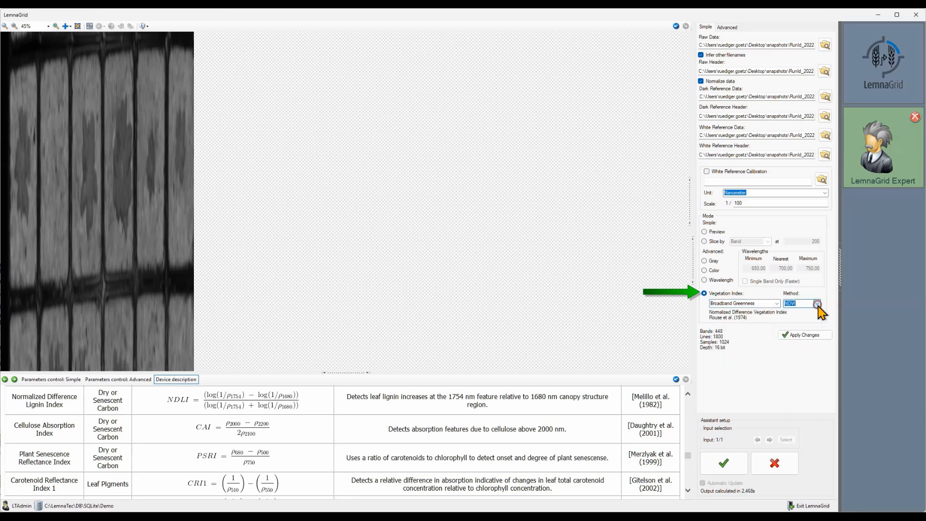
{"action": "left_click", "coordinate": [814, 335]}
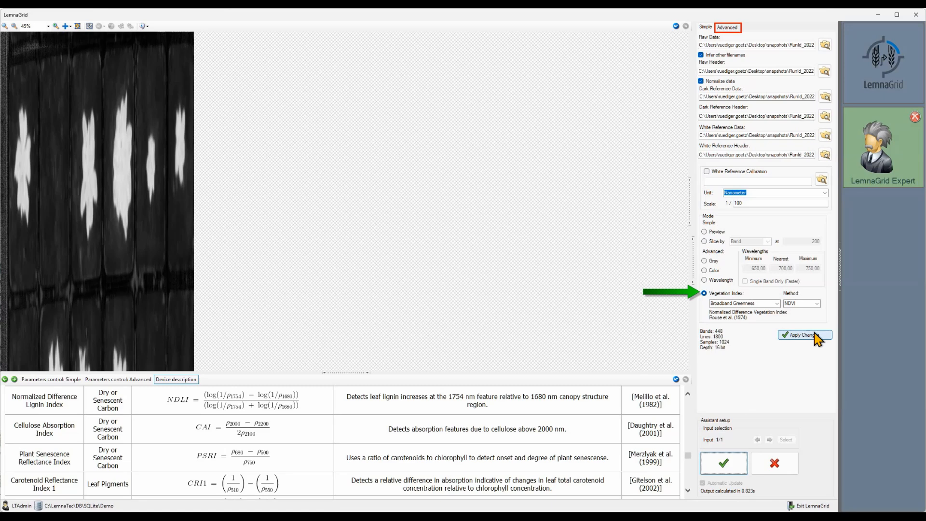
{"action": "left_click", "coordinate": [723, 463]}
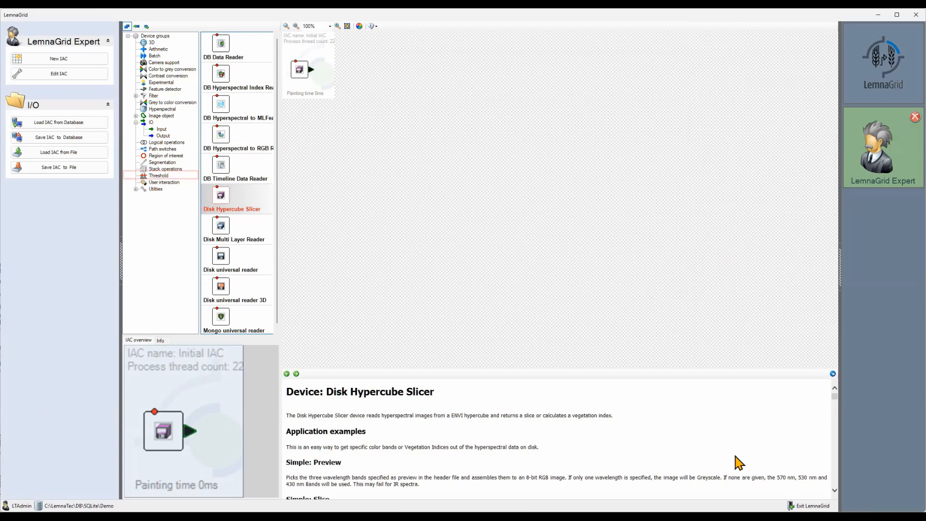
- Add a Threshold device connected to the hypercube slicer, define its objects as Bright, and accept the configuration
{"action": "left_click", "coordinate": [166, 177]}
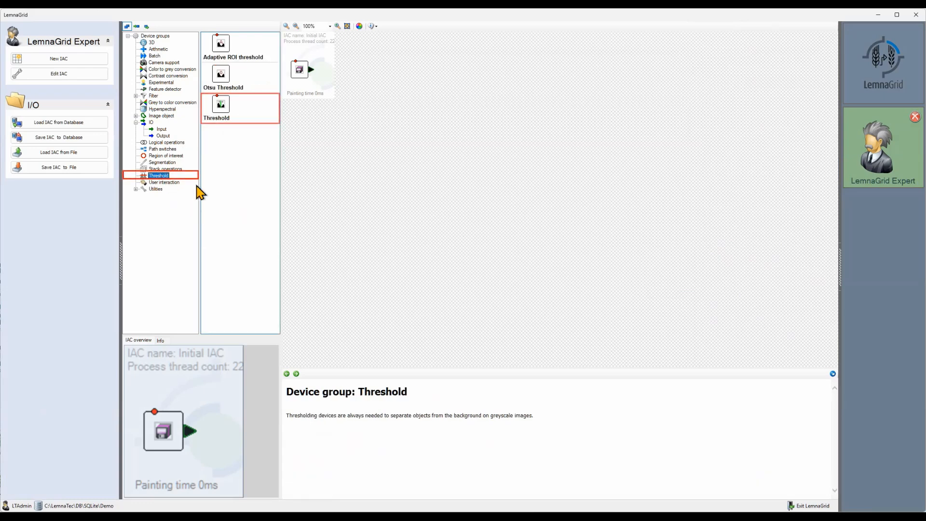
{"action": "left_click_drag", "start_coordinate": [221, 104], "coordinate": [332, 75]}
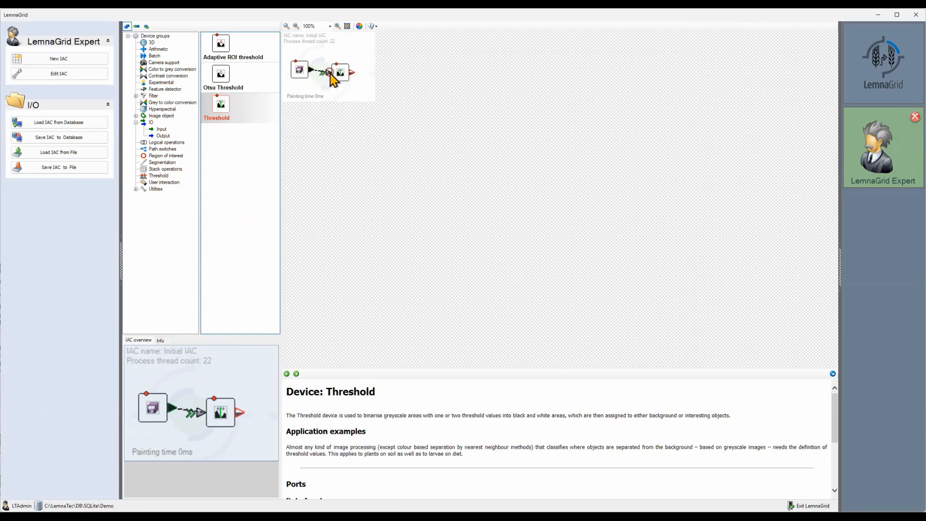
{"action": "double_click", "coordinate": [340, 71]}
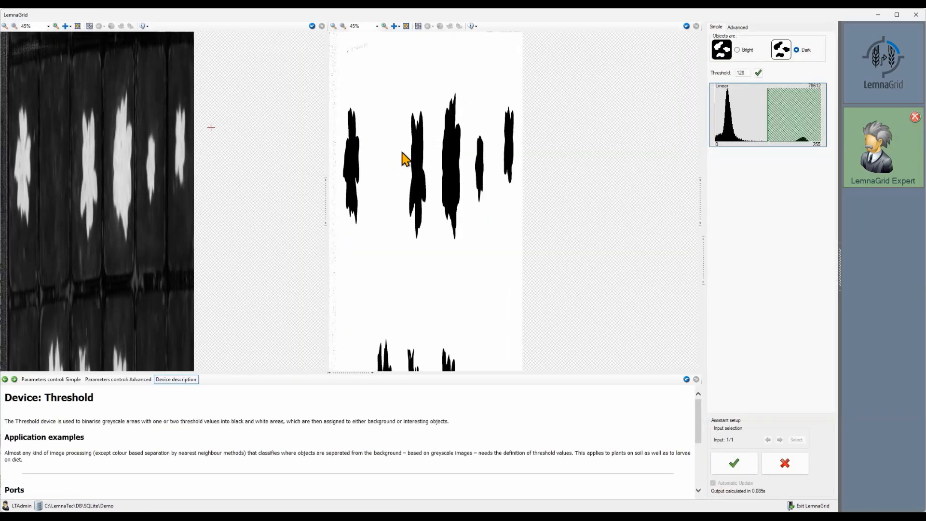
{"action": "left_click", "coordinate": [745, 53]}
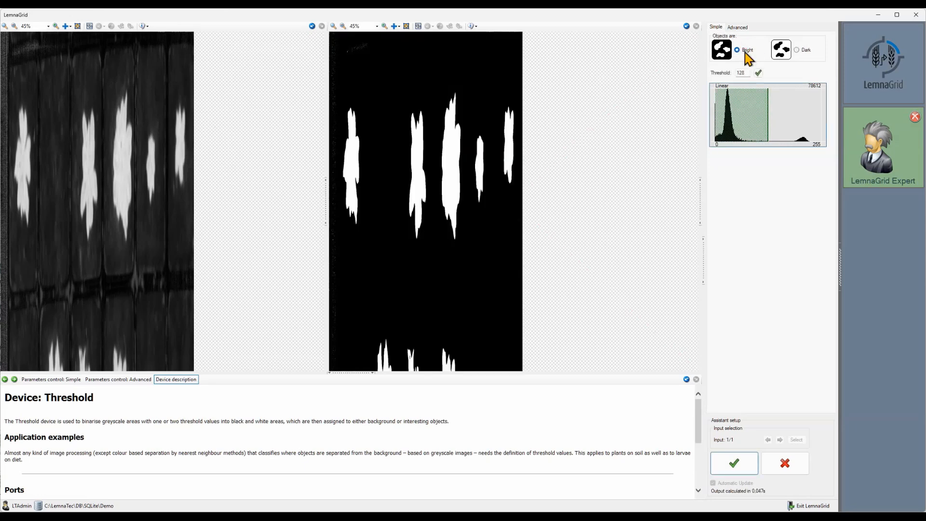
{"action": "left_click", "coordinate": [746, 464]}
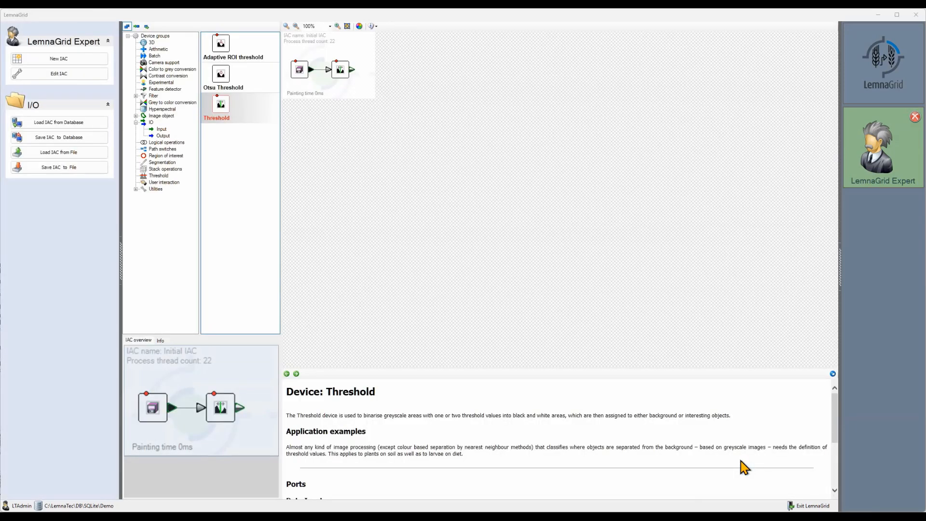
- Add a Vessel config maker device connected to the hypercube slicer and open its configuration
{"action": "left_click", "coordinate": [159, 156]}
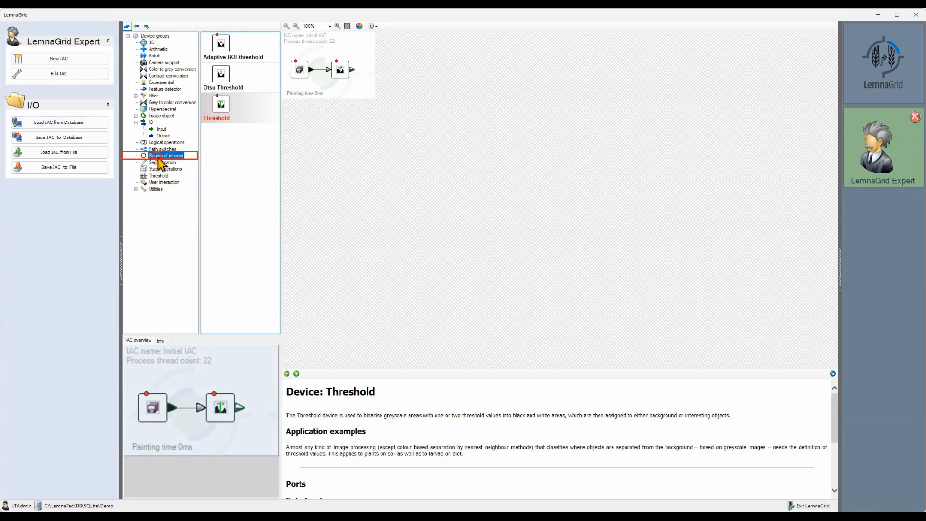
{"action": "left_click_drag", "start_coordinate": [221, 104], "coordinate": [340, 126]}
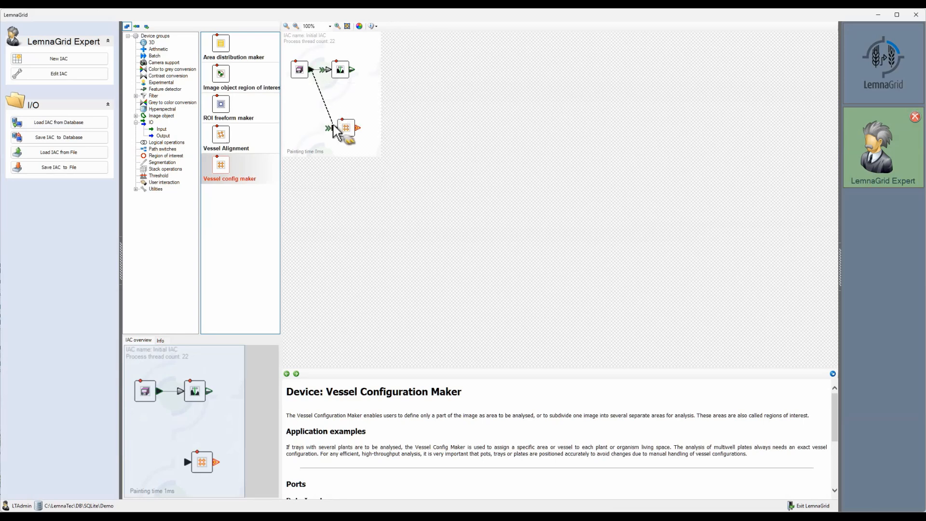
{"action": "double_click", "coordinate": [346, 129]}
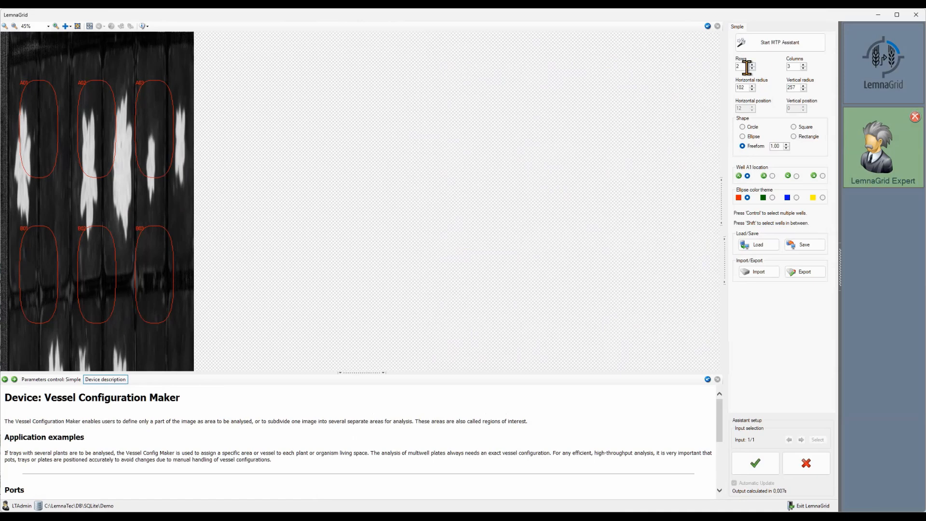
- Define one rectangular region with 1 row, 1 column, a horizontal radius of 75 and a vertical radius of 450
{"action": "left_click_drag", "start_coordinate": [746, 68], "coordinate": [727, 66]}
{"action": "left_click_drag", "start_coordinate": [793, 66], "coordinate": [770, 63]}
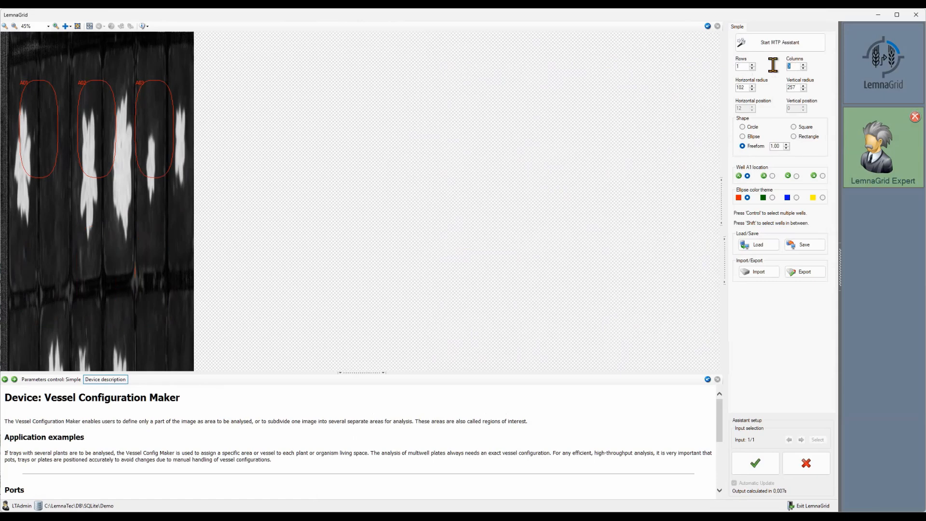
{"action": "type", "text": "1"}
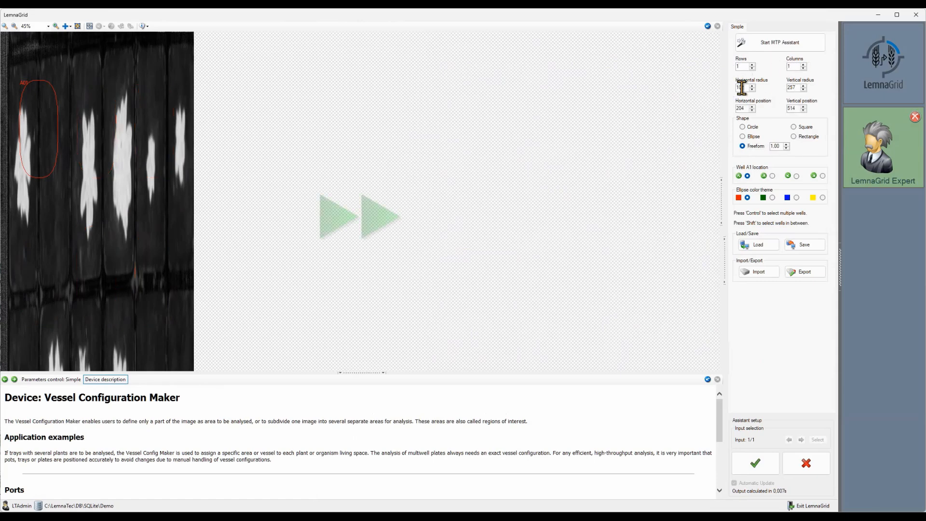
{"action": "type", "text": "7"}
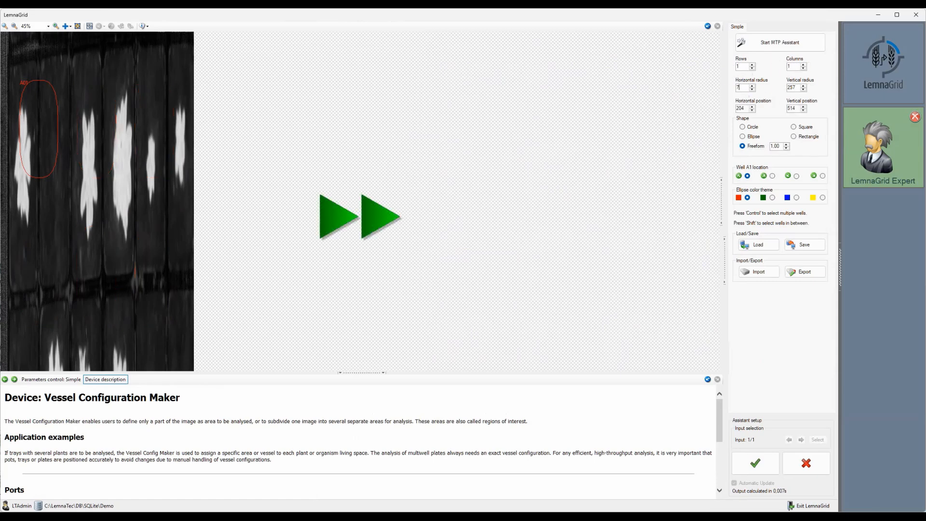
{"action": "type", "text": "5"}
{"action": "double_click", "coordinate": [795, 87]}
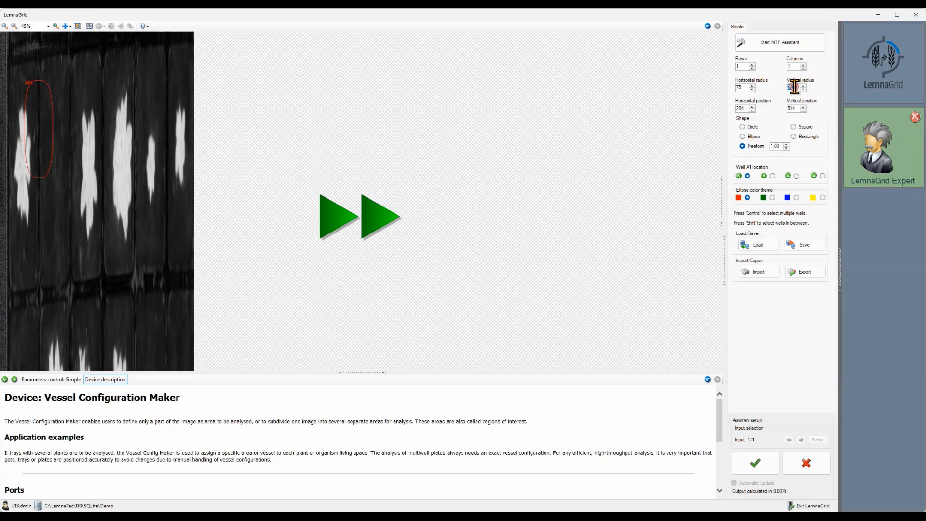
{"action": "left_click", "coordinate": [794, 136]}
- Place the first region at horizontal position 100 and vertical position 720
{"action": "double_click", "coordinate": [741, 108]}
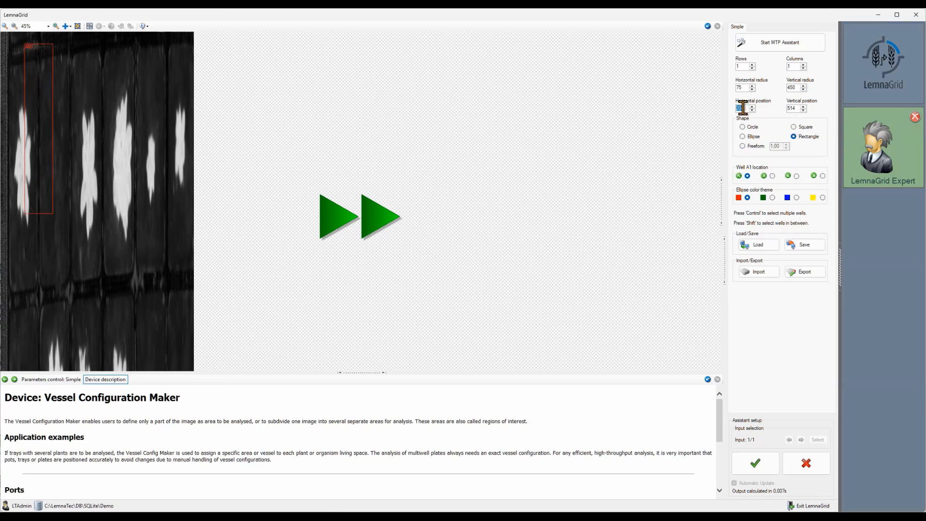
{"action": "type", "text": "100"}
{"action": "key", "text": "Tab"}
{"action": "type", "text": "720"}
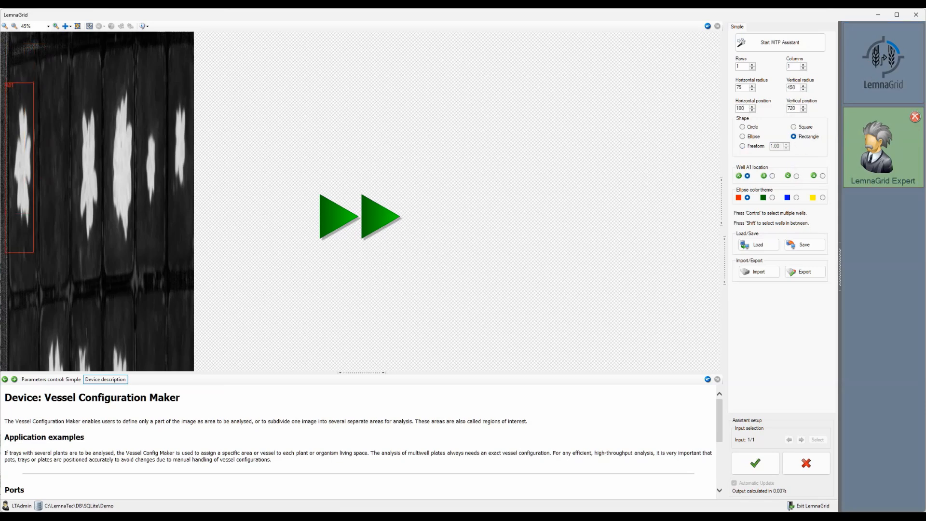
- Add a second column and set its region's horizontal position to 270
{"action": "left_click", "coordinate": [803, 64]}
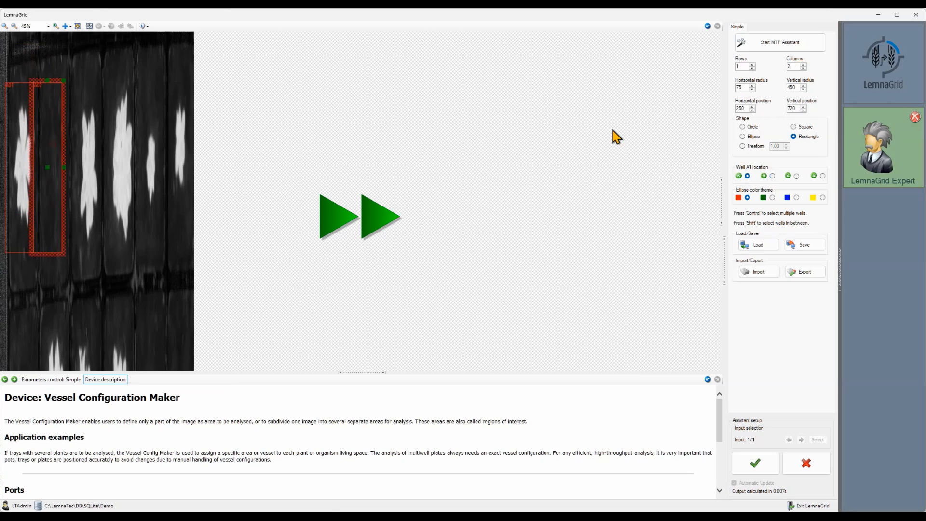
{"action": "left_click", "coordinate": [743, 108]}
{"action": "key", "text": "Up"}
{"action": "key", "text": "Up"}
{"action": "key", "text": "Up"}
{"action": "key", "text": "Up"}
{"action": "key", "text": "Up"}
{"action": "key", "text": "Up"}
{"action": "key", "text": "Up"}
{"action": "key", "text": "Up"}
{"action": "key", "text": "Up"}
{"action": "key", "text": "Up"}
{"action": "key", "text": "Up"}
{"action": "key", "text": "Up"}
{"action": "key", "text": "Up"}
{"action": "key", "text": "Up"}
{"action": "key", "text": "Up"}
{"action": "key", "text": "Up"}
{"action": "key", "text": "Up"}
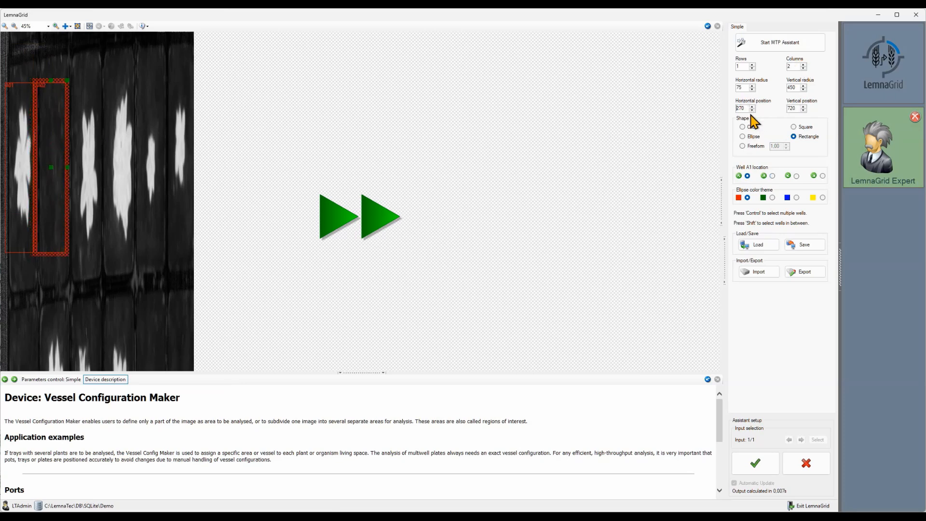
- Add a third column and set its region's horizontal position to 440
{"action": "left_click", "coordinate": [804, 64]}
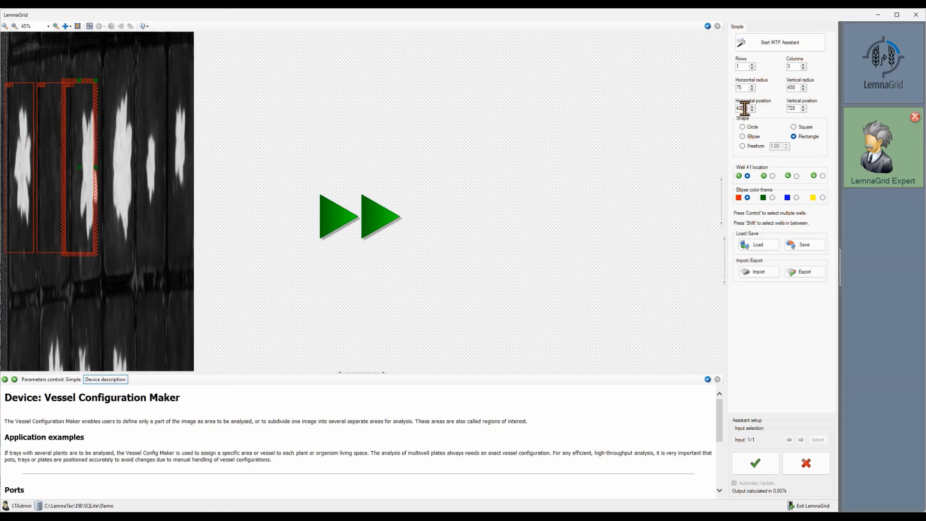
{"action": "key", "text": "Up"}
{"action": "key", "text": "Up"}
{"action": "key", "text": "Up"}
{"action": "key", "text": "Up"}
{"action": "key", "text": "Up"}
{"action": "key", "text": "Up"}
{"action": "key", "text": "Up"}
{"action": "key", "text": "Up"}
{"action": "key", "text": "Up"}
{"action": "key", "text": "Up"}
{"action": "key", "text": "Up"}
{"action": "key", "text": "Up"}
{"action": "key", "text": "Up"}
{"action": "key", "text": "Up"}
{"action": "key", "text": "Up"}
{"action": "key", "text": "Up"}
{"action": "key", "text": "Up"}
{"action": "key", "text": "Up"}
{"action": "key", "text": "Up"}
{"action": "key", "text": "Up"}
- Add a fourth column and shift its region to a horizontal position of about 610
{"action": "left_click", "coordinate": [803, 64]}
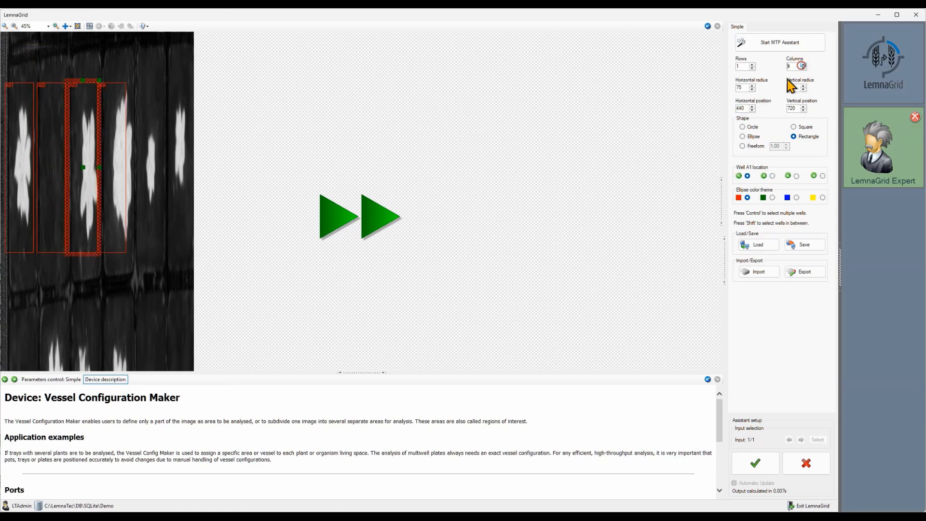
{"action": "left_click", "coordinate": [117, 215]}
{"action": "left_click", "coordinate": [746, 109]}
{"action": "key", "text": "Up"}
{"action": "key", "text": "Up"}
{"action": "key", "text": "Up"}
{"action": "key", "text": "Up"}
{"action": "key", "text": "Up"}
{"action": "key", "text": "Up"}
{"action": "key", "text": "Up"}
{"action": "key", "text": "Up"}
{"action": "key", "text": "Up"}
{"action": "key", "text": "Up"}
{"action": "key", "text": "Up"}
{"action": "key", "text": "Up"}
{"action": "key", "text": "Up"}
{"action": "key", "text": "Up"}
{"action": "key", "text": "Up"}
{"action": "key", "text": "Up"}
{"action": "key", "text": "Up"}
{"action": "key", "text": "Up"}
{"action": "key", "text": "Up"}
{"action": "key", "text": "Up"}
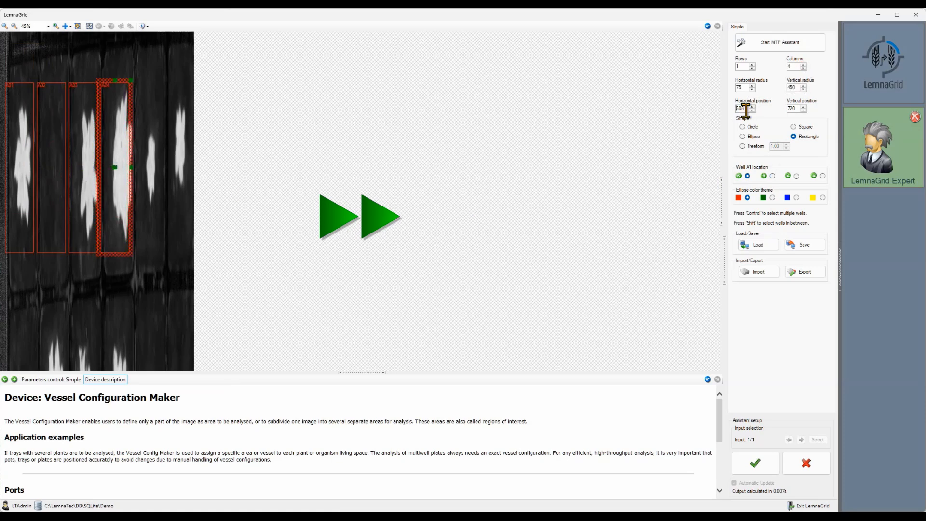
{"action": "key", "text": "Up"}
{"action": "key", "text": "Up"}
{"action": "key", "text": "Up"}
{"action": "key", "text": "Up"}
{"action": "key", "text": "Up"}
{"action": "key", "text": "Up"}
{"action": "key", "text": "Up"}
{"action": "key", "text": "Up"}
{"action": "key", "text": "Up"}
{"action": "key", "text": "Up"}
{"action": "key", "text": "Up"}
{"action": "key", "text": "Up"}
{"action": "key", "text": "Up"}
{"action": "key", "text": "Up"}
{"action": "key", "text": "Up"}
{"action": "key", "text": "Up"}
{"action": "key", "text": "Up"}
{"action": "key", "text": "Up"}
{"action": "key", "text": "Up"}
{"action": "key", "text": "Up"}
- Add a fifth column and set its region's horizontal position to 780
{"action": "left_click", "coordinate": [803, 64]}
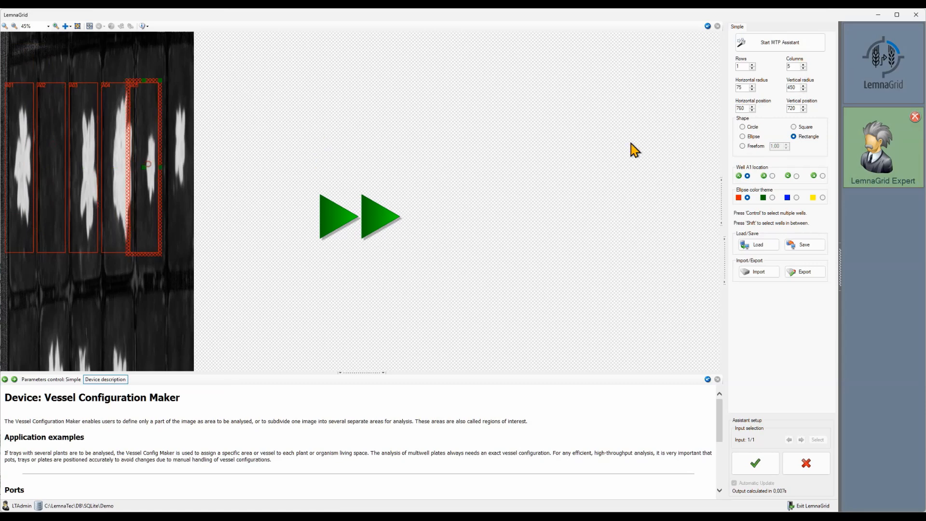
{"action": "left_click", "coordinate": [745, 109]}
{"action": "key", "text": "Up"}
{"action": "key", "text": "Up"}
{"action": "key", "text": "Up"}
{"action": "key", "text": "Up"}
{"action": "key", "text": "Up"}
{"action": "key", "text": "Up"}
{"action": "key", "text": "Up"}
{"action": "key", "text": "Up"}
{"action": "key", "text": "Up"}
{"action": "key", "text": "Up"}
{"action": "key", "text": "Up"}
{"action": "key", "text": "Up"}
{"action": "key", "text": "Up"}
{"action": "key", "text": "Up"}
{"action": "key", "text": "Up"}
{"action": "key", "text": "Up"}
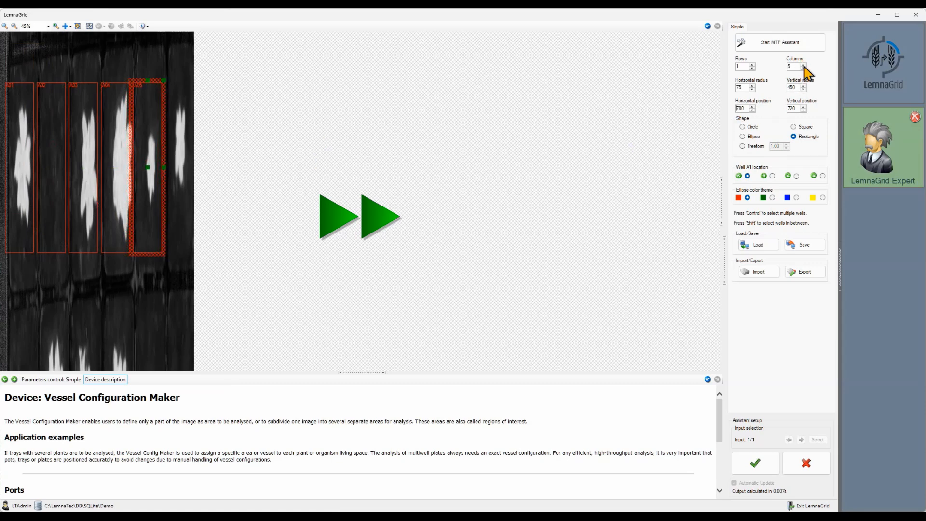
- Add a sixth column, set its region's horizontal position to 940, and accept the vessel configuration
{"action": "left_click", "coordinate": [803, 64]}
{"action": "left_click", "coordinate": [182, 207]}
{"action": "left_click", "coordinate": [746, 108]}
{"action": "key", "text": "Up"}
{"action": "key", "text": "Up"}
{"action": "key", "text": "Up"}
{"action": "key", "text": "Up"}
{"action": "key", "text": "Up"}
{"action": "key", "text": "Up"}
{"action": "key", "text": "Up"}
{"action": "key", "text": "Up"}
{"action": "key", "text": "Up"}
{"action": "key", "text": "Up"}
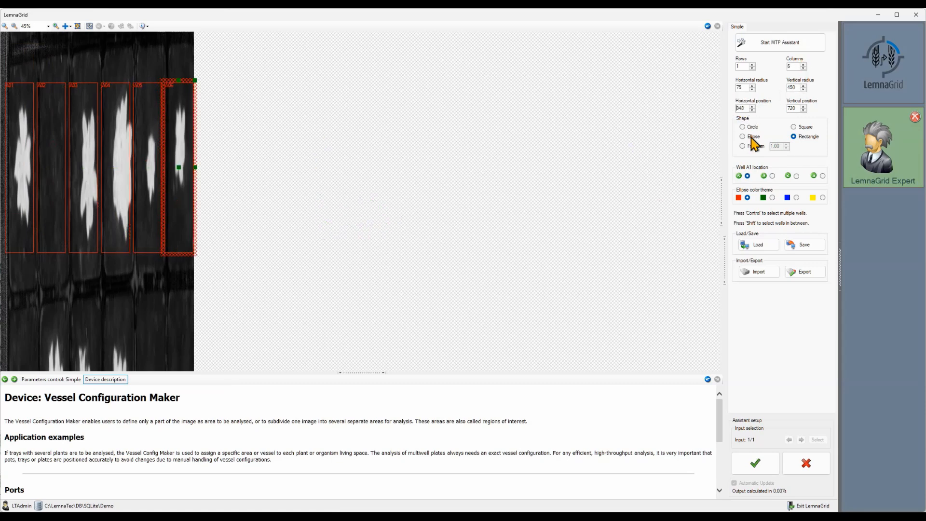
{"action": "left_click", "coordinate": [755, 463]}
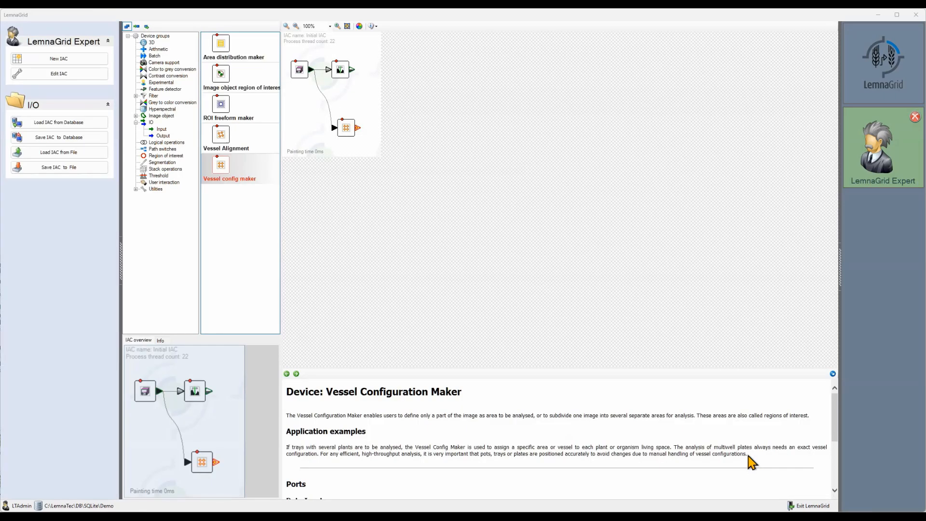
- Add a Universal converter after the Threshold device and an Image object composition device fed by the converter and the Vessel config maker
{"action": "left_click", "coordinate": [156, 189]}
{"action": "left_click_drag", "start_coordinate": [223, 114], "coordinate": [375, 71]}
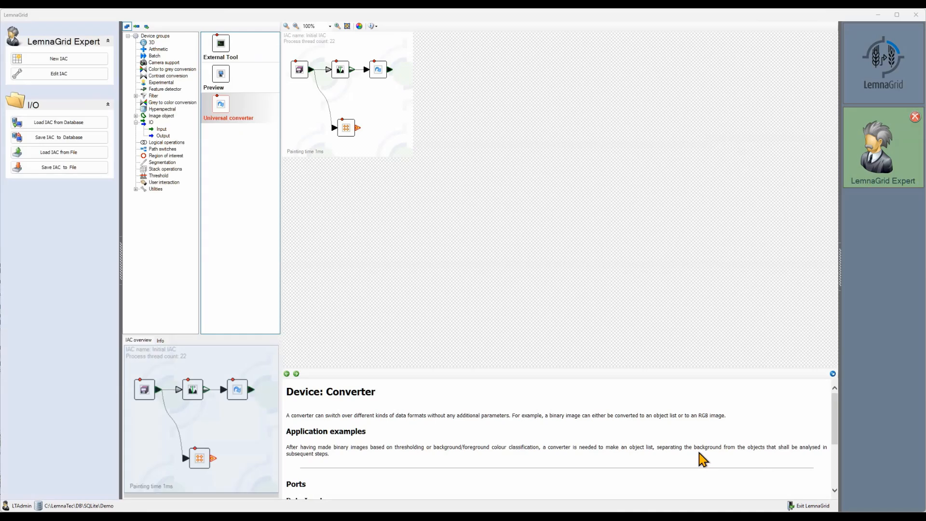
{"action": "double_click", "coordinate": [144, 117]}
{"action": "left_click", "coordinate": [168, 129]}
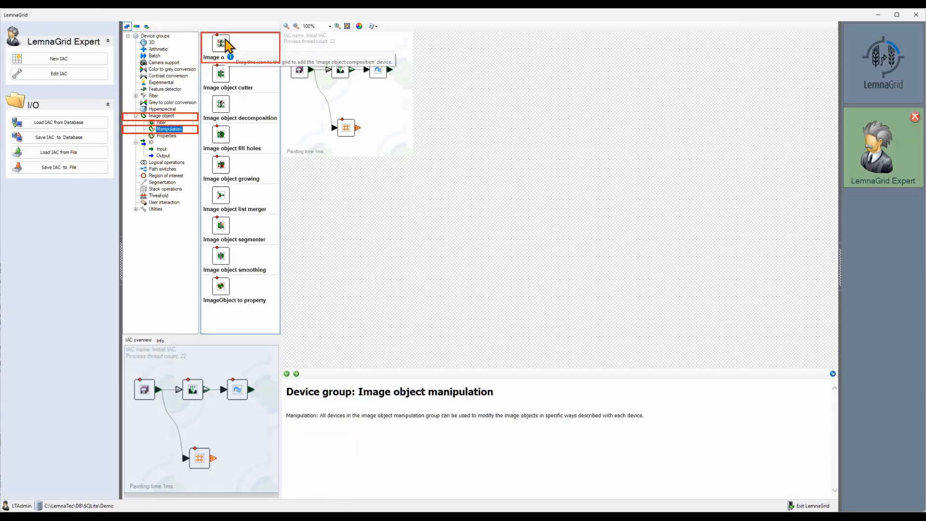
{"action": "mouse_move", "coordinate": [226, 47]}
{"action": "left_mouse_down"}
{"action": "mouse_move", "coordinate": [357, 86]}
{"action": "mouse_move", "coordinate": [424, 77]}
{"action": "mouse_move", "coordinate": [421, 68]}
{"action": "mouse_move", "coordinate": [419, 76]}
{"action": "left_mouse_up"}
{"action": "left_click_drag", "start_coordinate": [357, 127], "coordinate": [413, 81]}
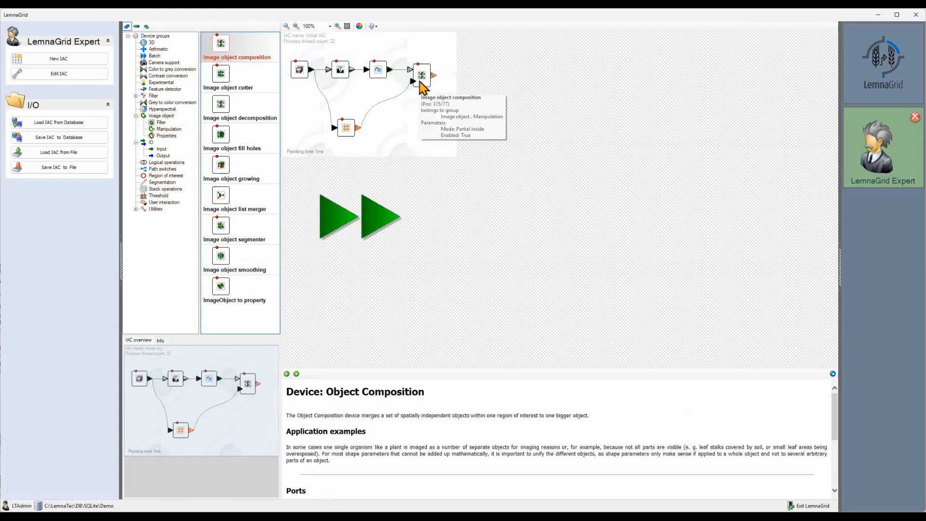
- Display the composed image objects as solid rainbow-coloured shapes and accept the Image object composition configuration
{"action": "double_click", "coordinate": [422, 82]}
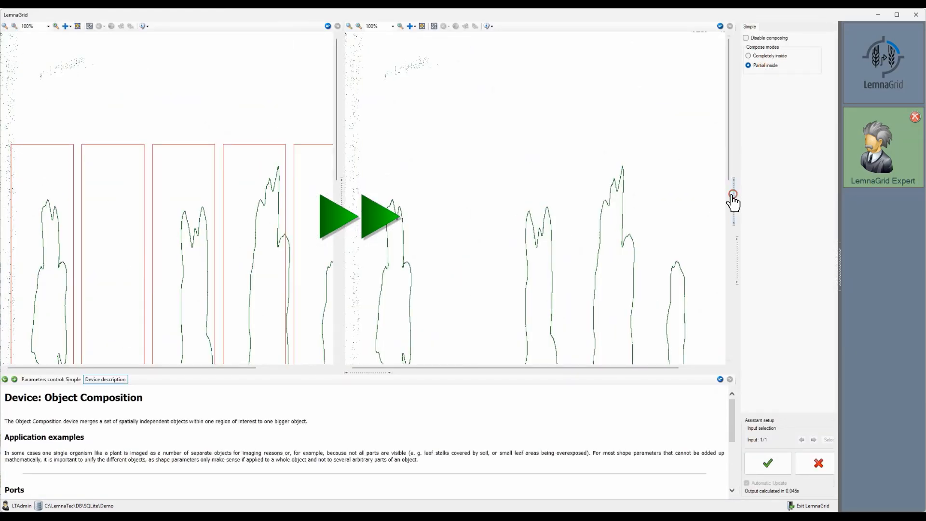
{"action": "left_click", "coordinate": [734, 196]}
{"action": "left_click", "coordinate": [636, 90]}
{"action": "scroll", "coordinate": [581, 223], "scroll_direction": "down", "scroll_amount": 3}
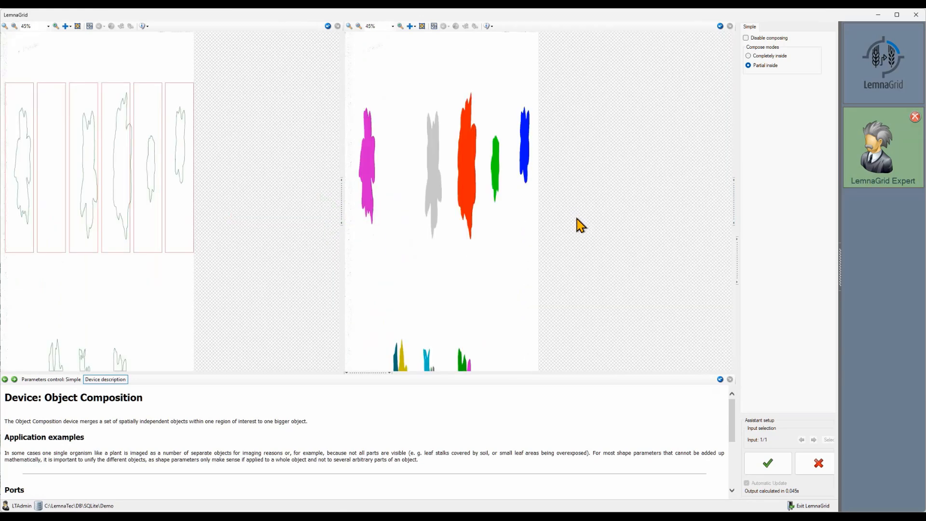
{"action": "left_click", "coordinate": [768, 464]}
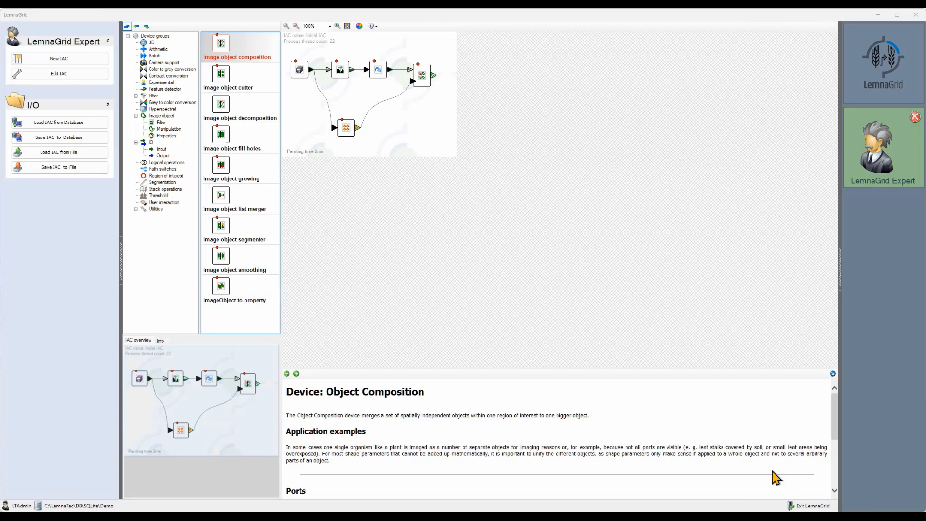
- Add an Image object region of interest device connected to the Image object composition and Vessel config maker outputs
{"action": "left_click", "coordinate": [164, 137]}
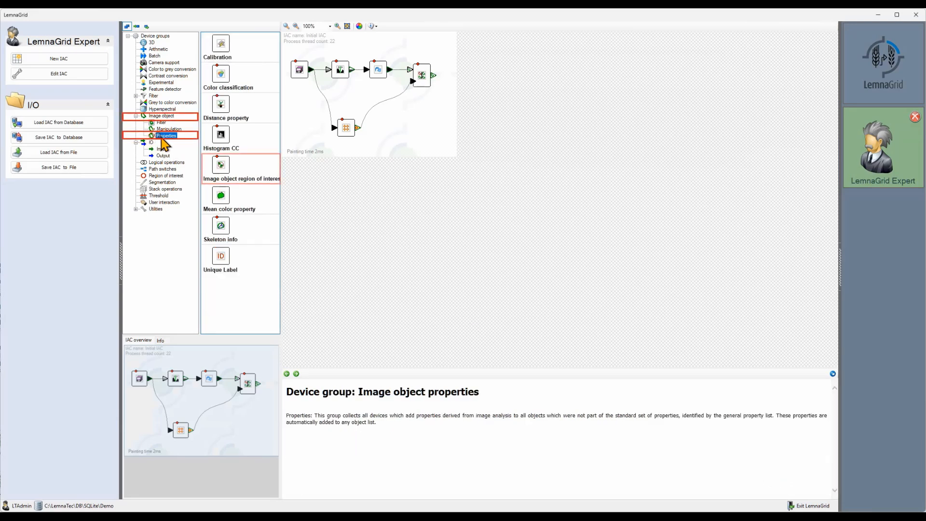
{"action": "left_click_drag", "start_coordinate": [220, 164], "coordinate": [451, 80]}
{"action": "left_click_drag", "start_coordinate": [357, 128], "coordinate": [450, 87]}
- Keep image objects partially inside the region of interest, show the taken objects as solid rainbow shapes, and accept the configuration
{"action": "double_click", "coordinate": [454, 89]}
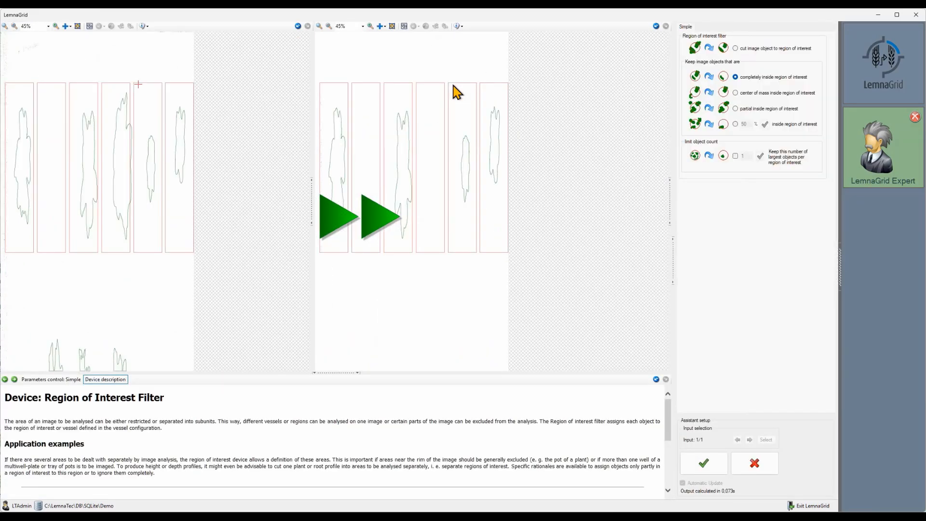
{"action": "left_click", "coordinate": [735, 108]}
{"action": "left_click", "coordinate": [670, 211]}
{"action": "left_click", "coordinate": [621, 58]}
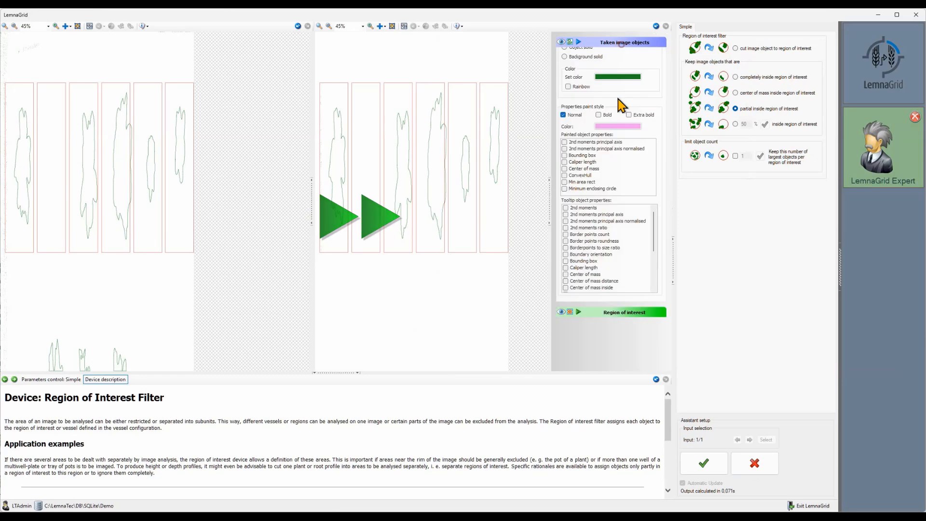
{"action": "left_click", "coordinate": [568, 129]}
{"action": "left_click", "coordinate": [574, 90]}
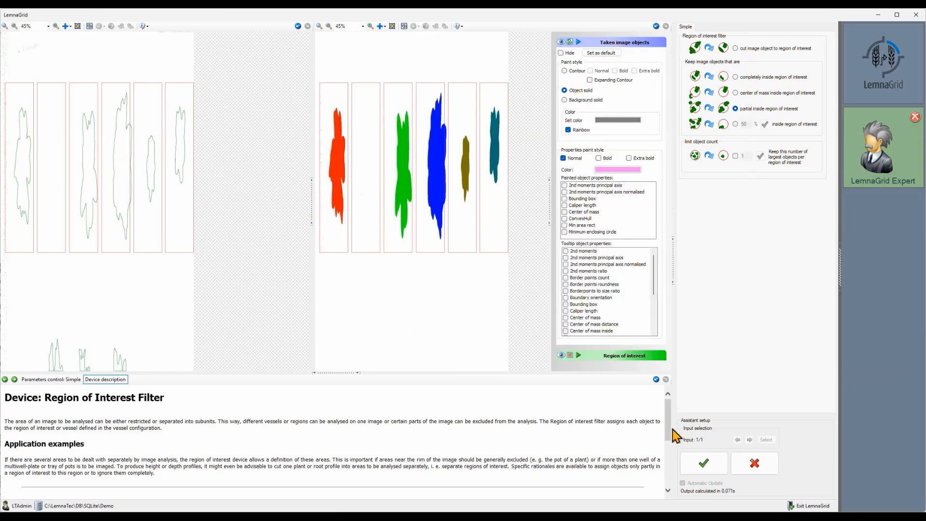
{"action": "left_click", "coordinate": [694, 466]}
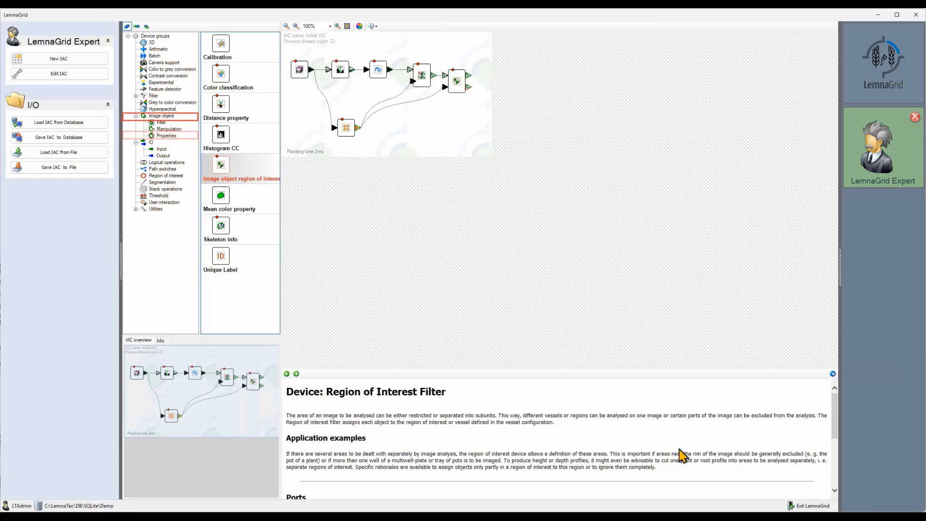
- Add a Mean color property device after the region of interest filter and a Loop through device fed by the hypercube slicer
{"action": "left_click_drag", "start_coordinate": [218, 206], "coordinate": [523, 89]}
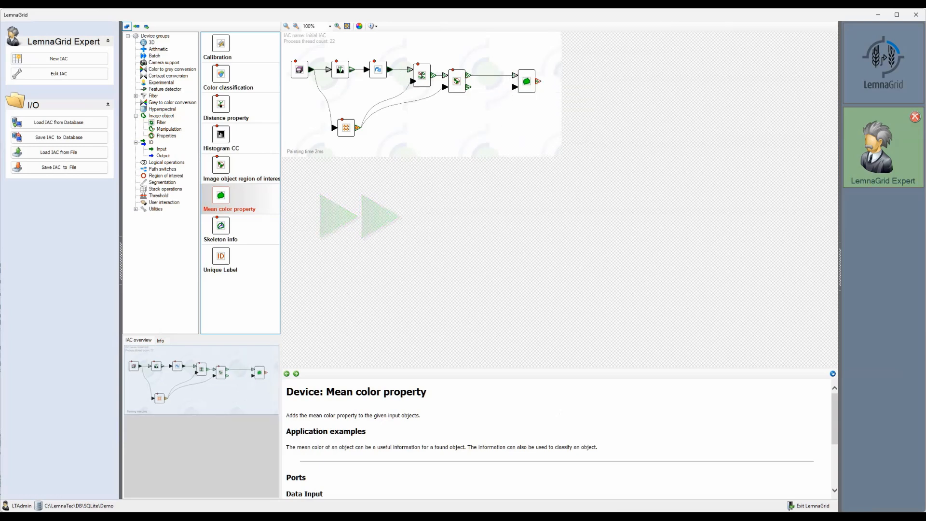
{"action": "left_click", "coordinate": [146, 209]}
{"action": "left_click", "coordinate": [162, 216]}
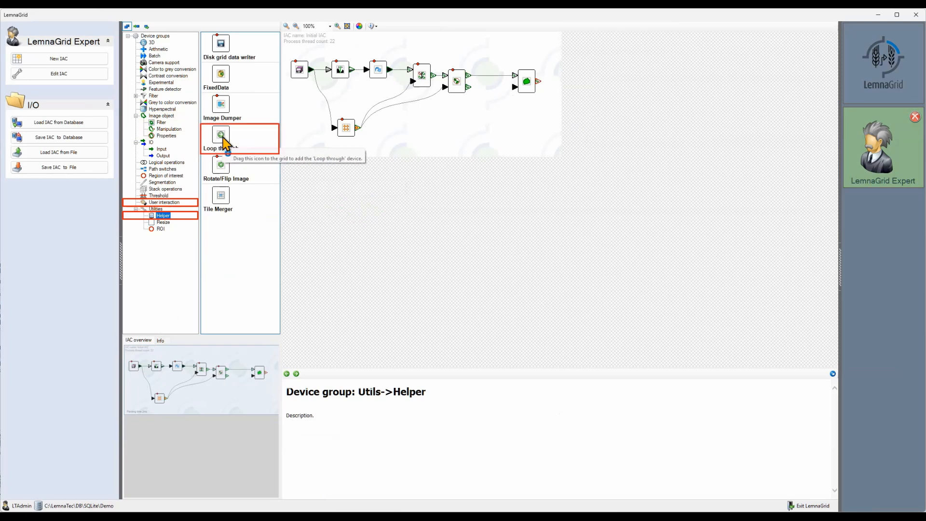
{"action": "left_click_drag", "start_coordinate": [220, 134], "coordinate": [458, 46]}
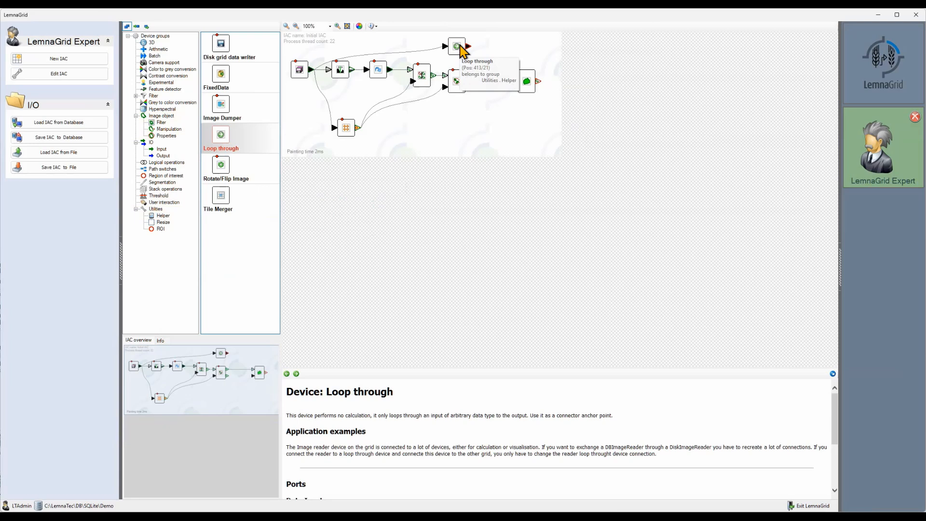
- Add a GreyCalculator device with a single input between the Loop through and Mean color property devices, fed by the Loop through output
{"action": "left_click", "coordinate": [158, 49]}
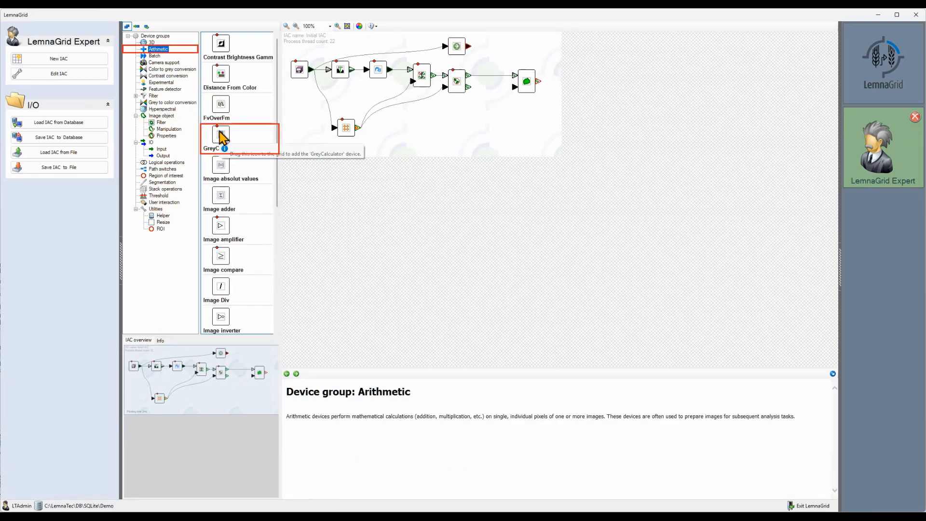
{"action": "left_click_drag", "start_coordinate": [223, 137], "coordinate": [495, 110]}
{"action": "right_click", "coordinate": [495, 108]}
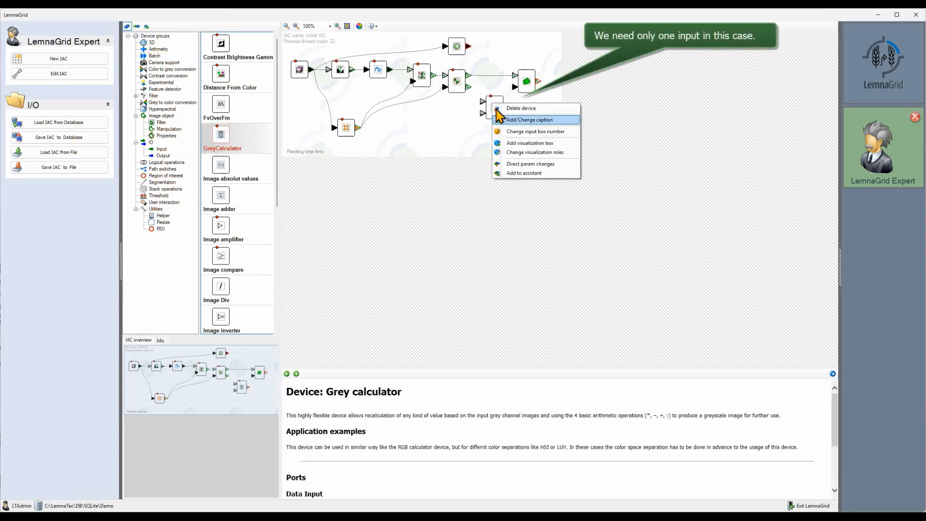
{"action": "left_click", "coordinate": [513, 130]}
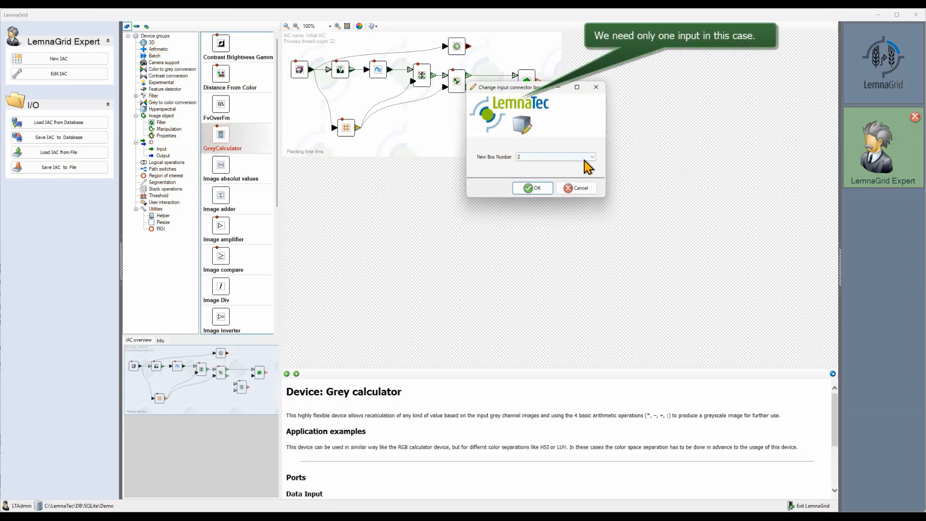
{"action": "left_click", "coordinate": [591, 158]}
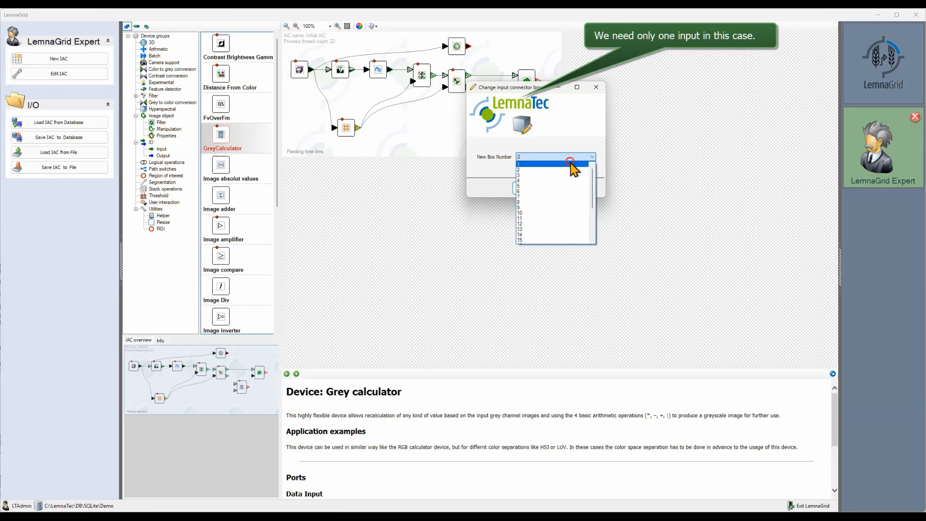
{"action": "left_click", "coordinate": [573, 166]}
{"action": "left_click", "coordinate": [541, 190]}
{"action": "left_click_drag", "start_coordinate": [468, 47], "coordinate": [495, 90]}
- Set the grey calculator's formula to A/256, apply it and accept the device configuration
{"action": "double_click", "coordinate": [496, 90]}
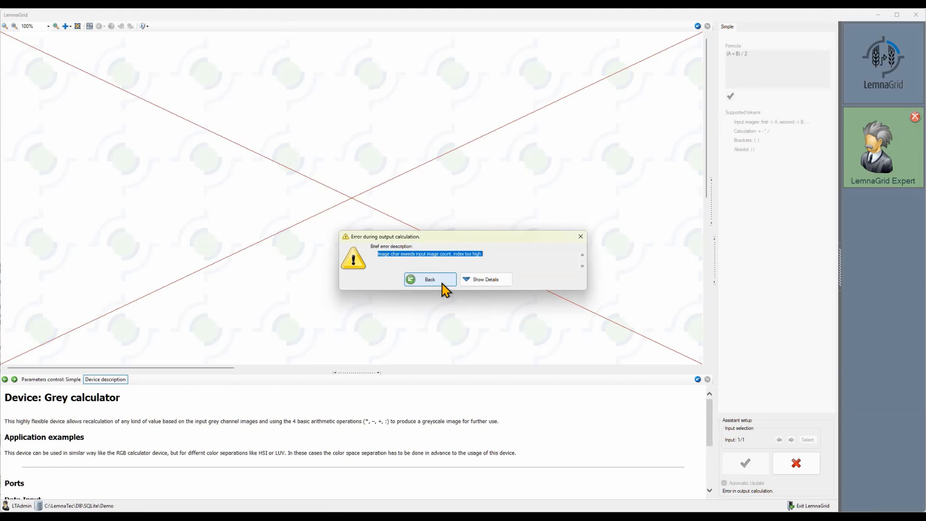
{"action": "left_click", "coordinate": [430, 279]}
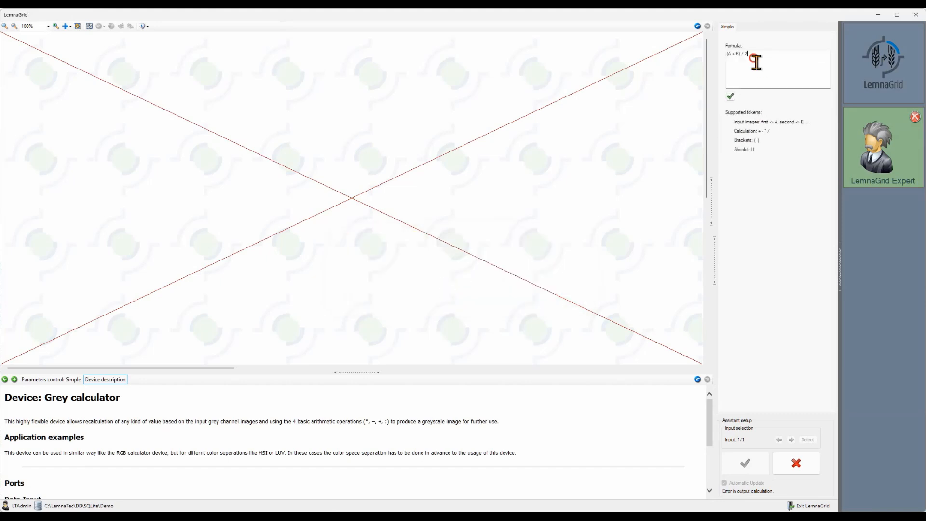
{"action": "left_click", "coordinate": [758, 62]}
{"action": "key", "text": "ctrl+a"}
{"action": "type", "text": "A"}
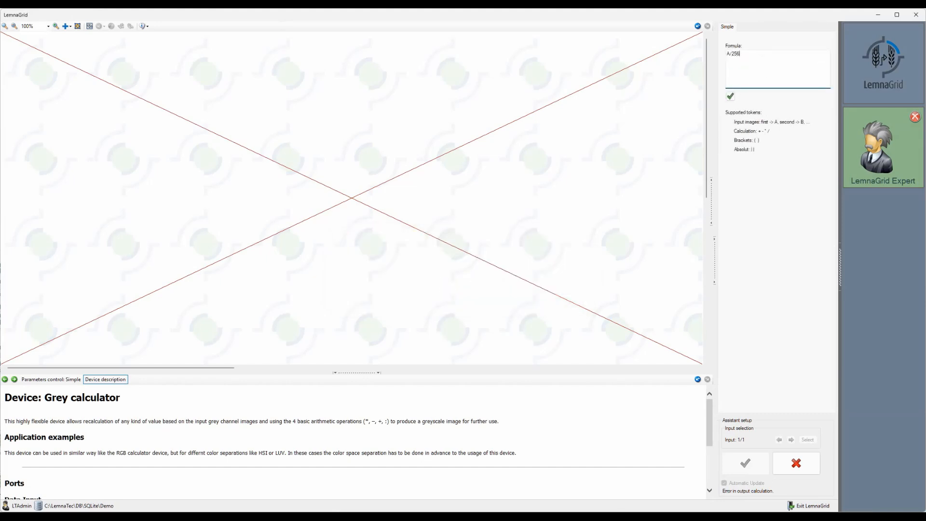
{"action": "left_click", "coordinate": [731, 96]}
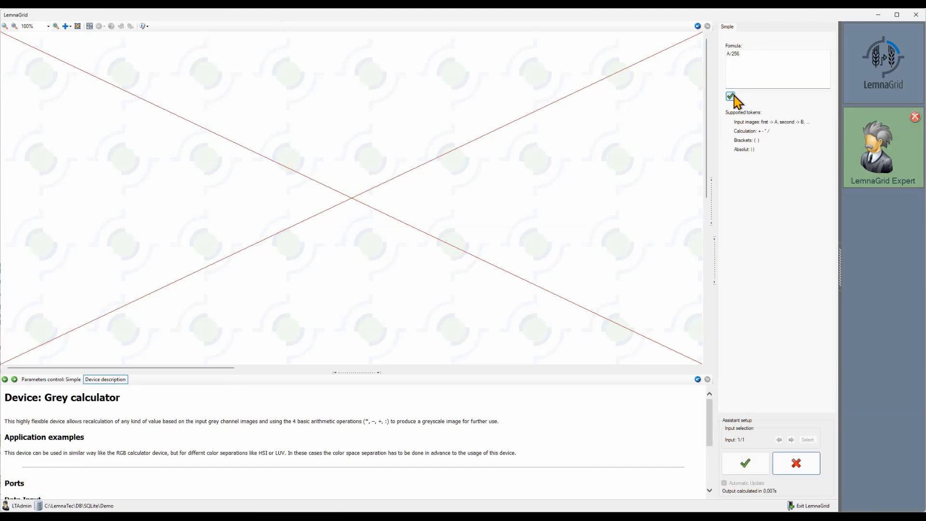
{"action": "mouse_move", "coordinate": [346, 180]}
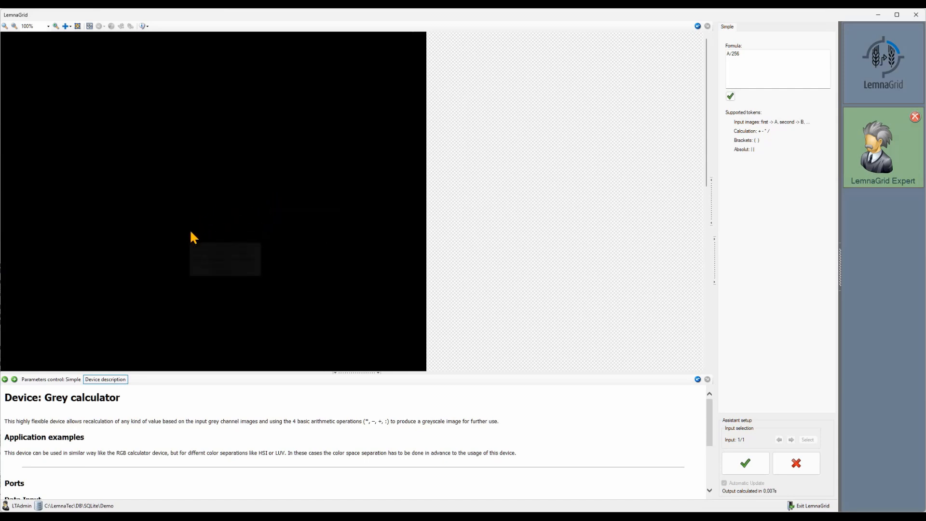
{"action": "left_click", "coordinate": [730, 465]}
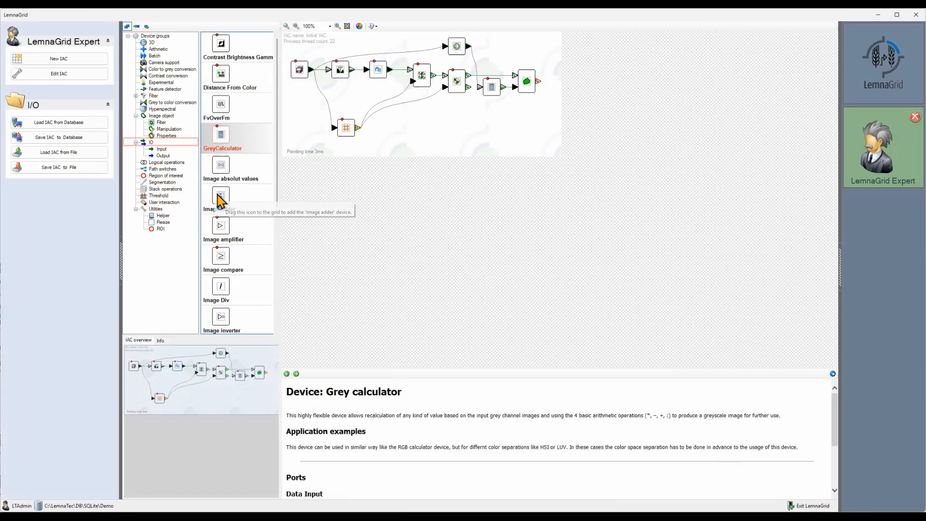
- Add an Objects ROI database writer labelled NDVI at the end of the grid
{"action": "left_click", "coordinate": [166, 157]}
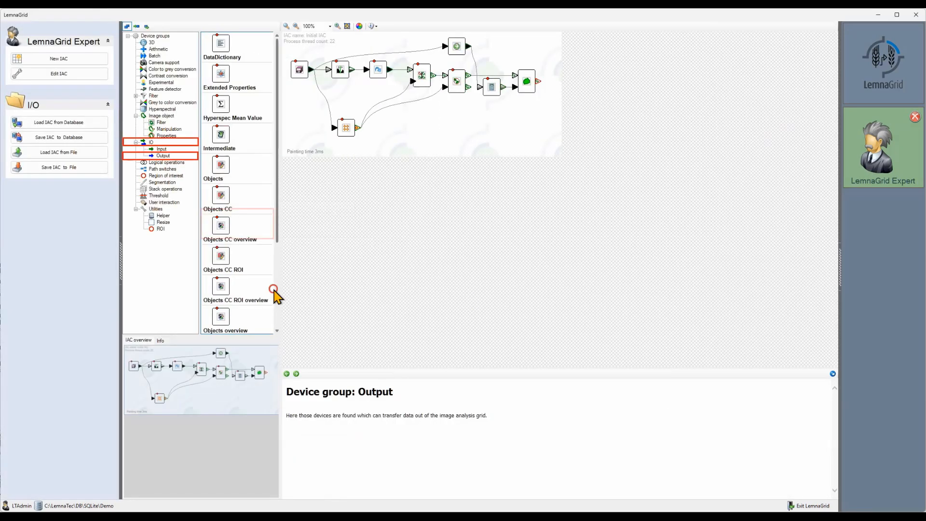
{"action": "scroll", "coordinate": [270, 295], "scroll_direction": "down", "scroll_amount": 3}
{"action": "left_click_drag", "start_coordinate": [269, 222], "coordinate": [581, 86]}
{"action": "type", "text": "NDVI"}
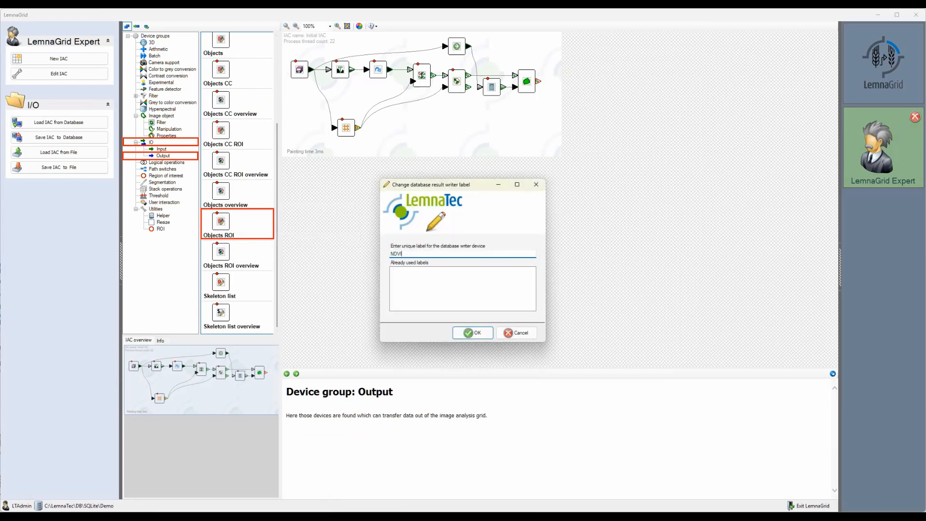
{"action": "left_click", "coordinate": [473, 333]}
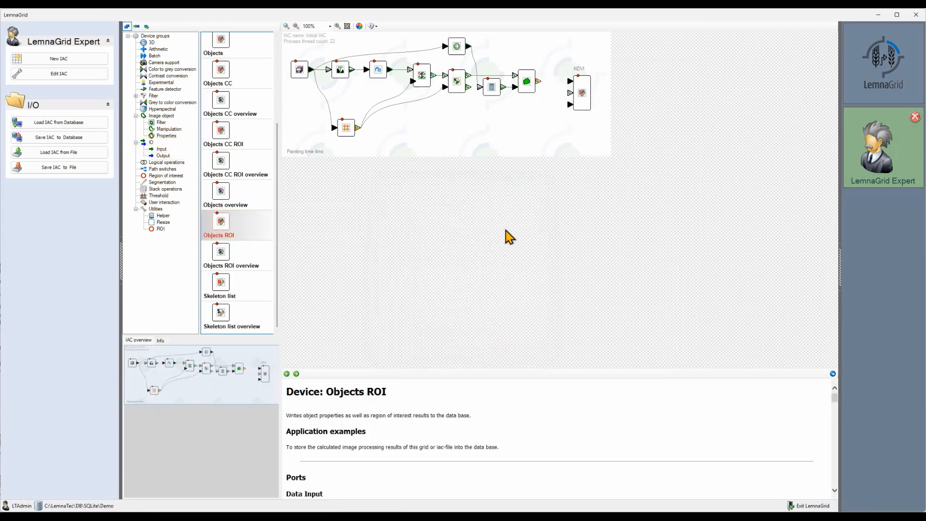
- Move the NDVI writer closer to the grid and connect the Vessel config maker and Mean color property outputs to it
{"action": "left_click_drag", "start_coordinate": [577, 90], "coordinate": [568, 80]}
{"action": "left_click_drag", "start_coordinate": [357, 128], "coordinate": [558, 93]}
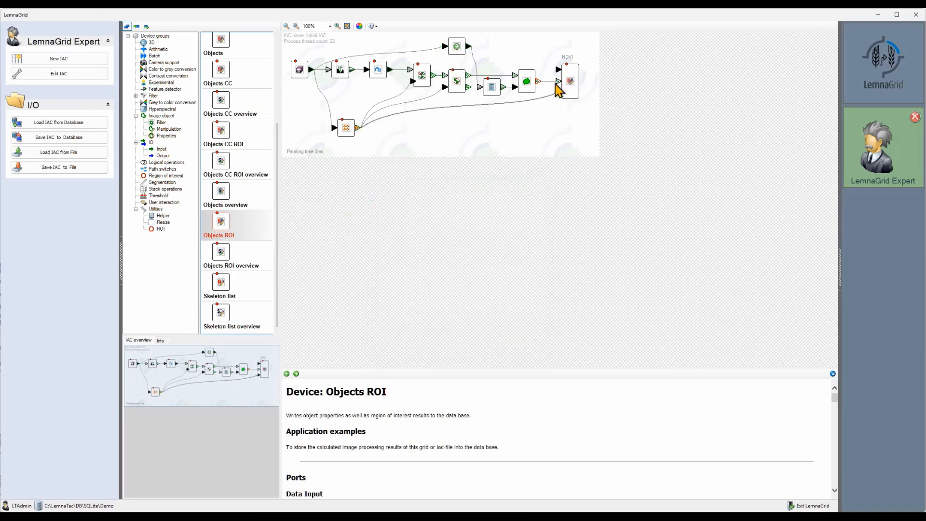
{"action": "mouse_move", "coordinate": [558, 70]}
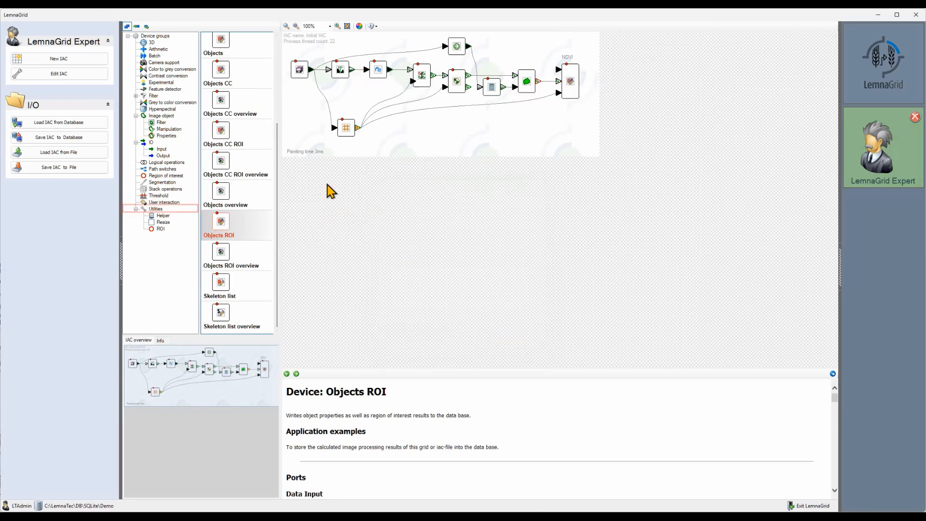
- Add a Universal converter between the Loop through output and the NDVI writer's image input and accept its configuration
{"action": "left_click", "coordinate": [163, 215]}
{"action": "mouse_move", "coordinate": [221, 105]}
{"action": "left_mouse_down"}
{"action": "mouse_move", "coordinate": [487, 77]}
{"action": "mouse_move", "coordinate": [543, 44]}
{"action": "mouse_move", "coordinate": [530, 47]}
{"action": "left_mouse_up"}
{"action": "right_click", "coordinate": [522, 56]}
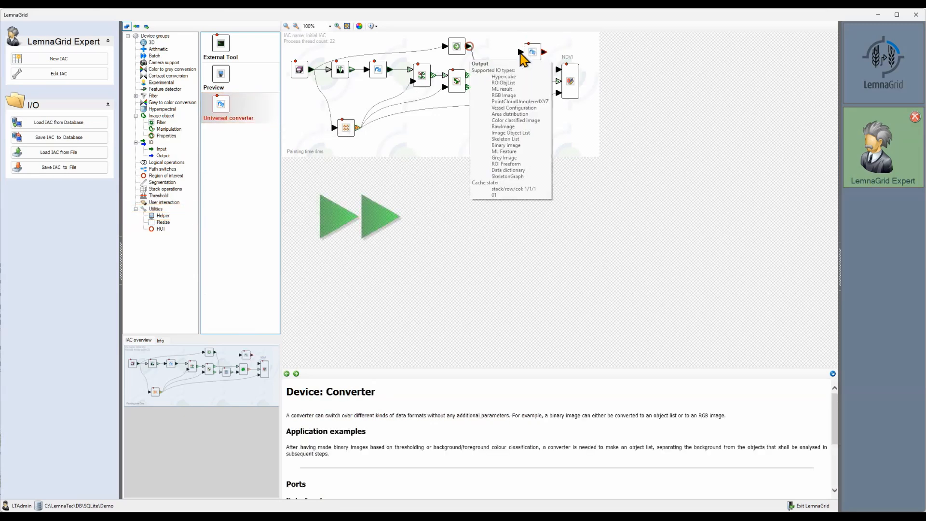
{"action": "left_click", "coordinate": [528, 62]}
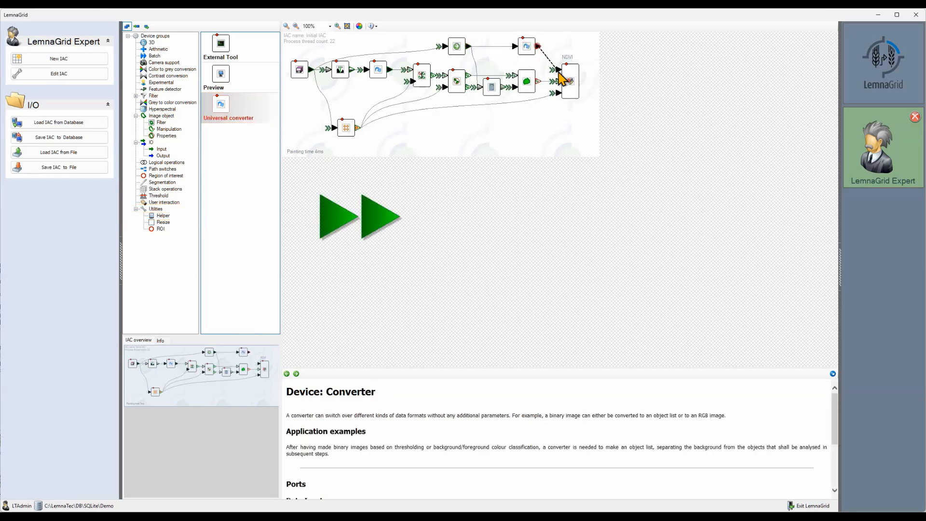
{"action": "double_click", "coordinate": [522, 51]}
{"action": "left_click", "coordinate": [764, 462]}
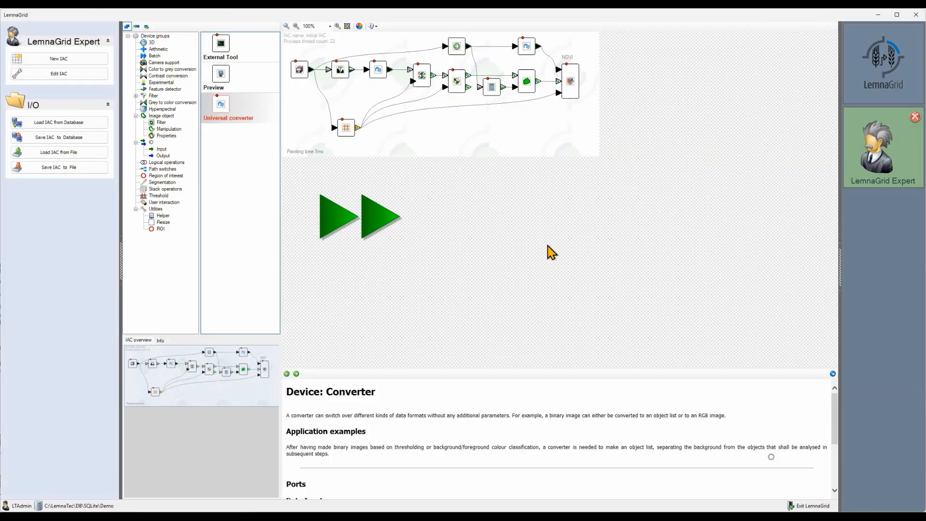
- Open the NDVI writer's configuration and display the listed objects with bold orange contours over the image
{"action": "double_click", "coordinate": [568, 96]}
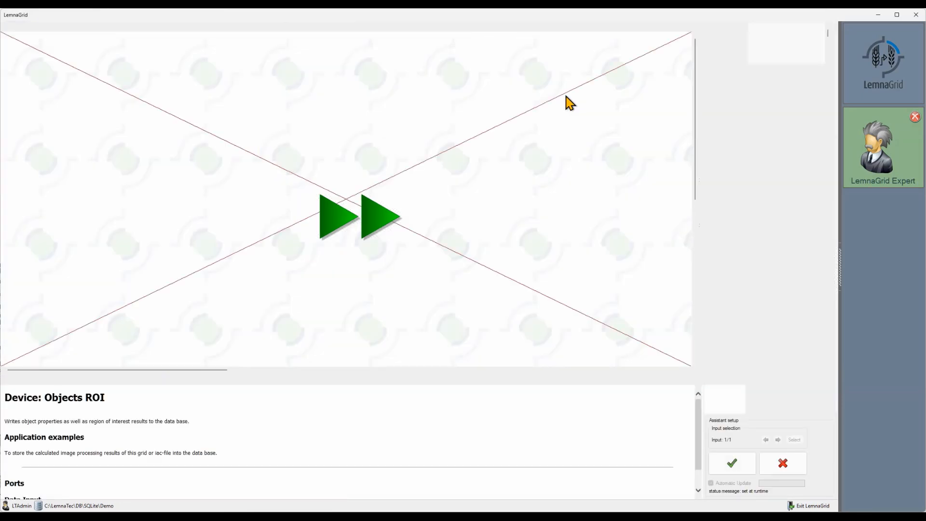
{"action": "left_click", "coordinate": [698, 201]}
{"action": "left_click", "coordinate": [668, 57]}
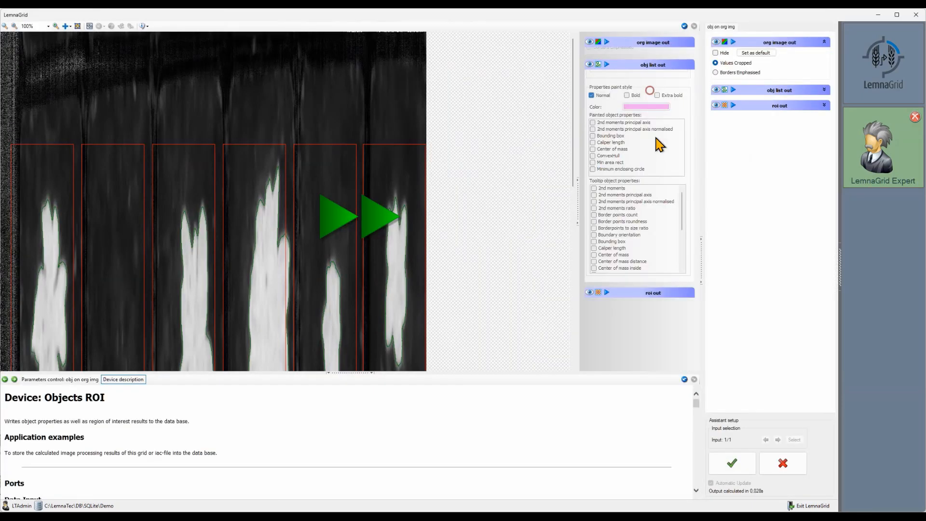
{"action": "left_click", "coordinate": [632, 136]}
{"action": "left_click", "coordinate": [435, 164]}
{"action": "left_click", "coordinate": [432, 248]}
{"action": "left_click", "coordinate": [643, 86]}
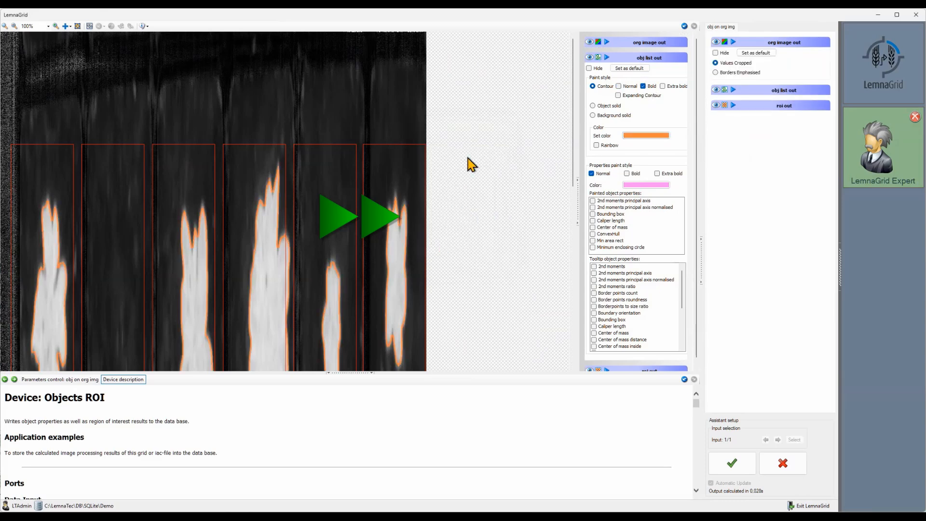
- Enable Mean grey value float as an object tooltip property, inspect a plant object's tooltip, and accept the NDVI writer configuration
{"action": "left_click", "coordinate": [682, 333]}
{"action": "left_click", "coordinate": [630, 313]}
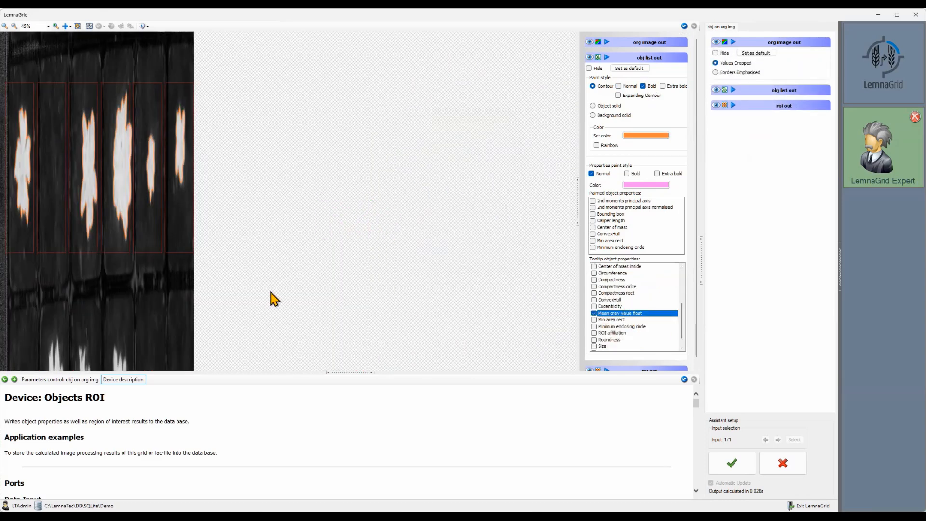
{"action": "mouse_move", "coordinate": [147, 193]}
{"action": "left_click", "coordinate": [724, 456]}
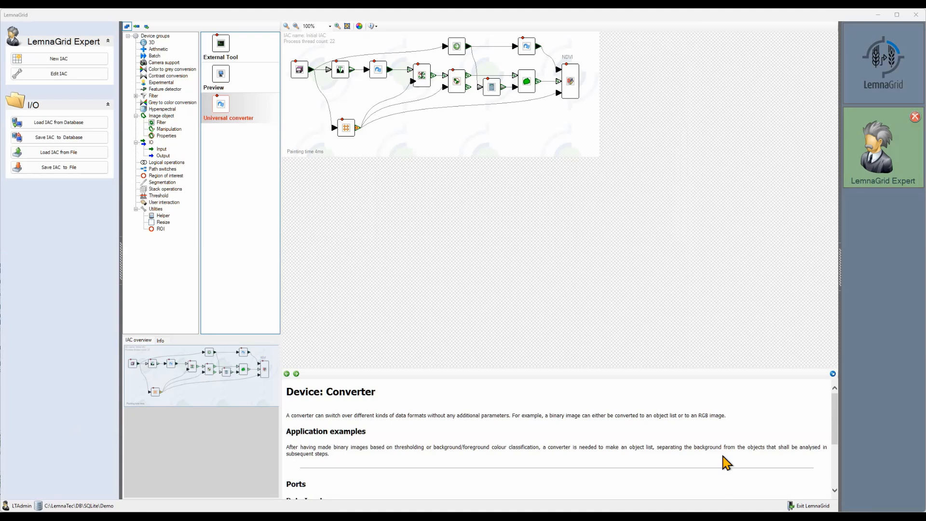
- Caption the hypercube slicer device at the start of the grid NVDI
{"action": "right_click", "coordinate": [298, 73]}
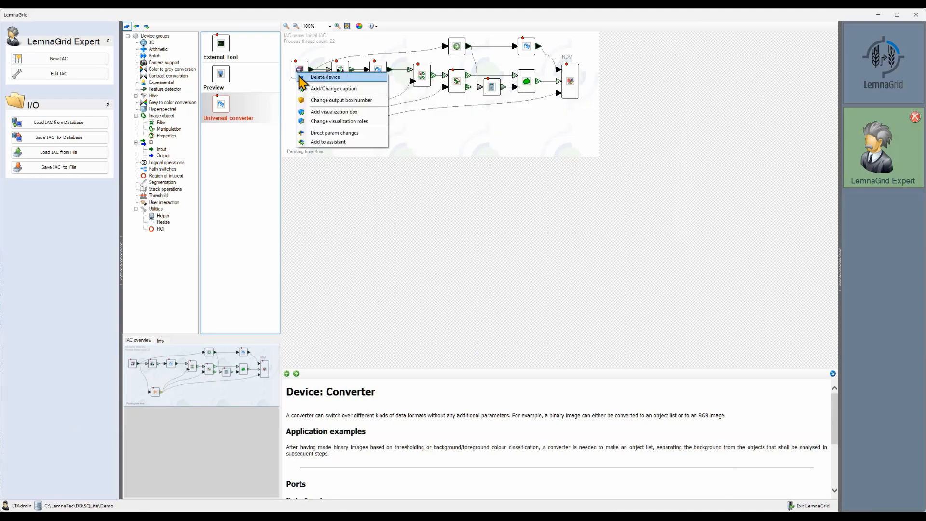
{"action": "left_click", "coordinate": [318, 88]}
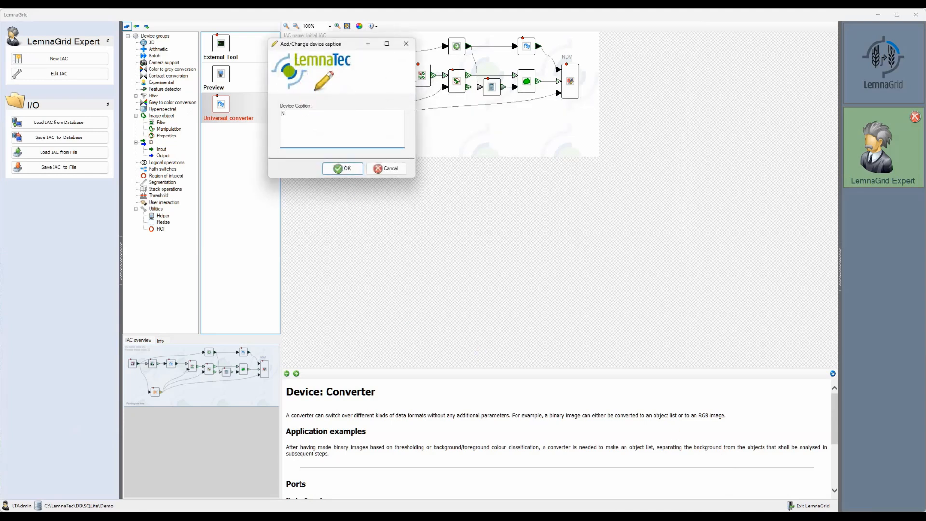
{"action": "left_click", "coordinate": [337, 169]}
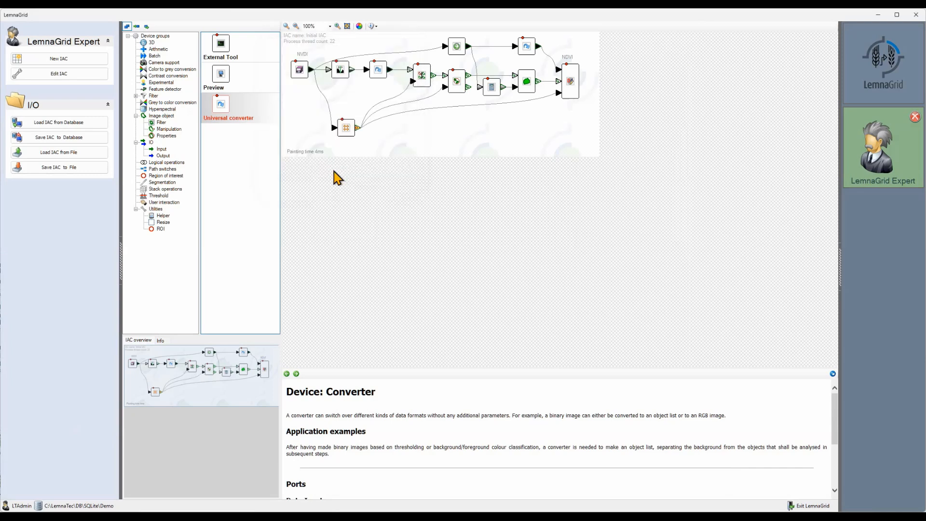
- Caption the Vessel config maker device VC HyperCube
{"action": "right_click", "coordinate": [346, 133]}
{"action": "left_click", "coordinate": [362, 150]}
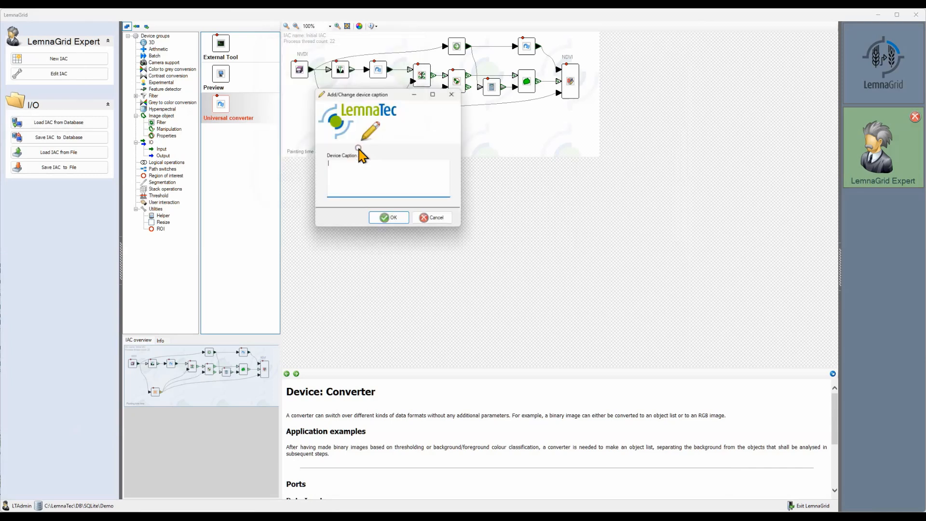
{"action": "type", "text": "VC HyperCube"}
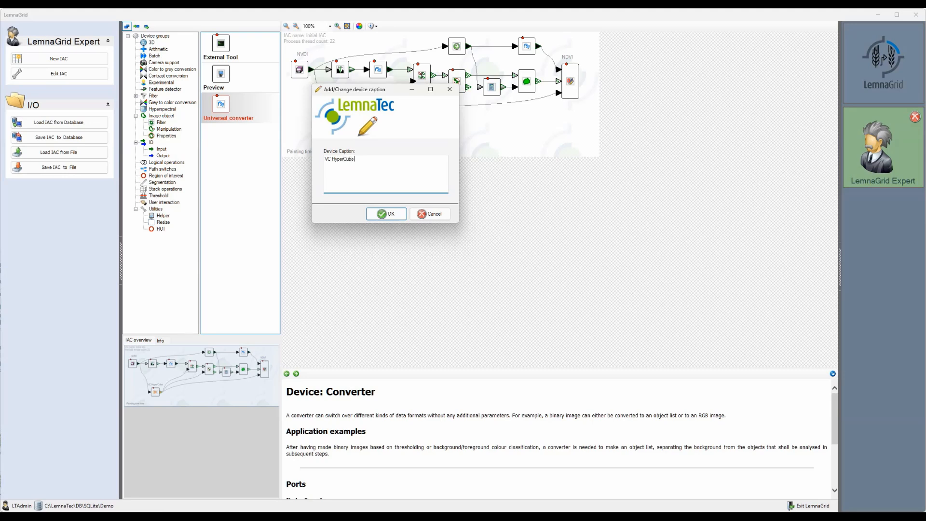
{"action": "left_click", "coordinate": [383, 215]}
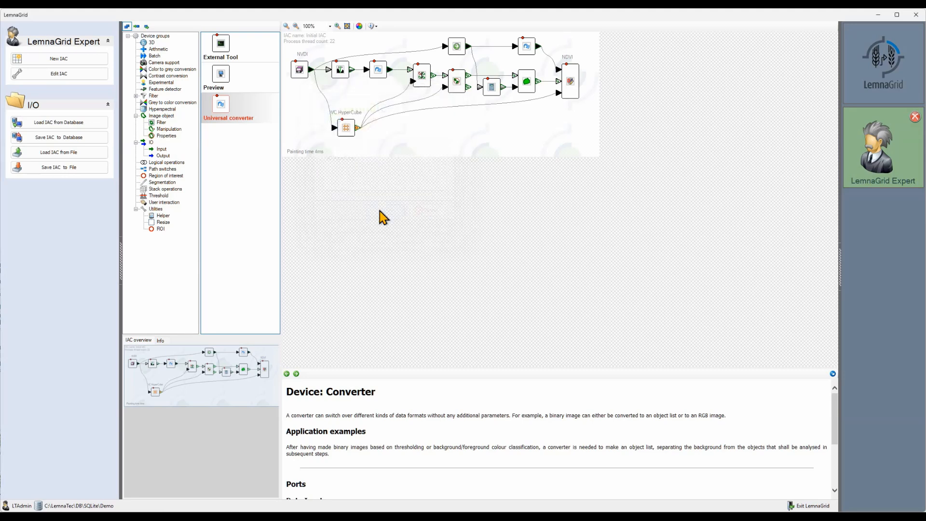
- Add a second Disk Hypercube Slicer device below the existing grid and open its configuration
{"action": "left_click", "coordinate": [346, 128]}
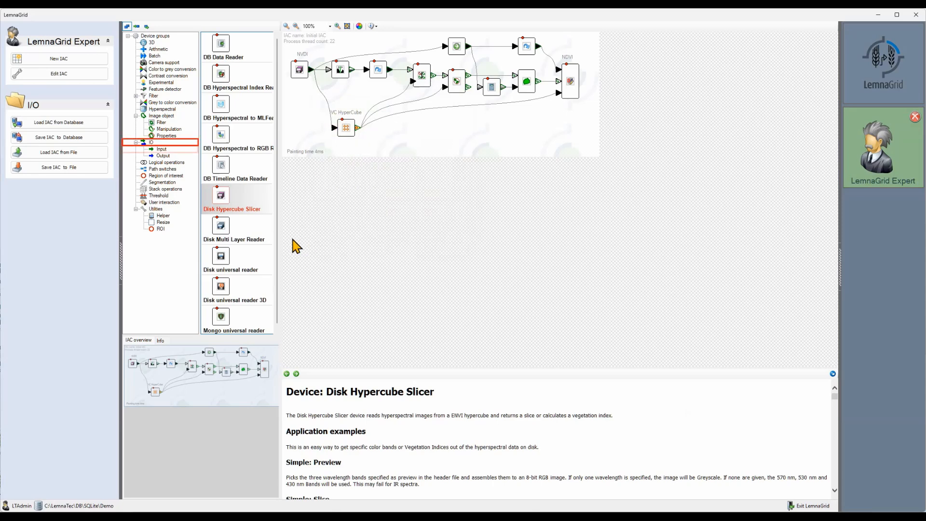
{"action": "left_click_drag", "start_coordinate": [216, 211], "coordinate": [313, 181]}
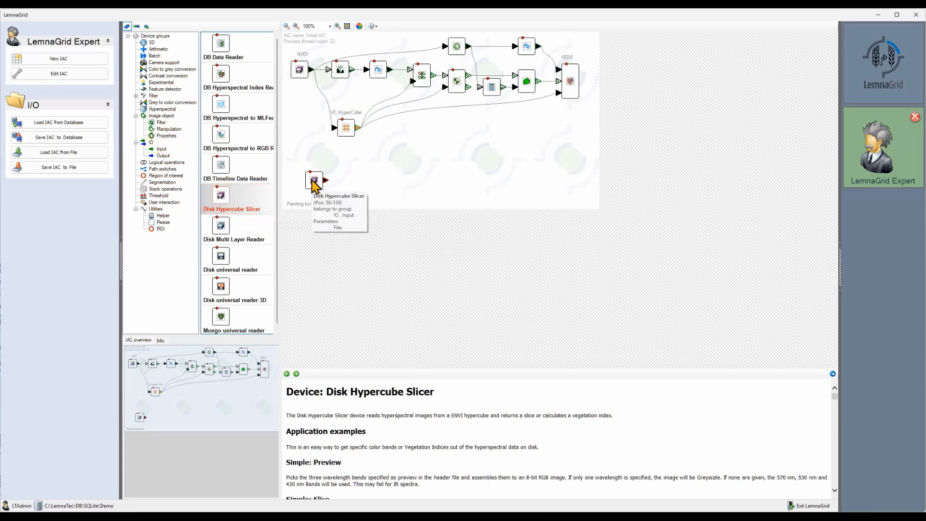
{"action": "double_click", "coordinate": [312, 180]}
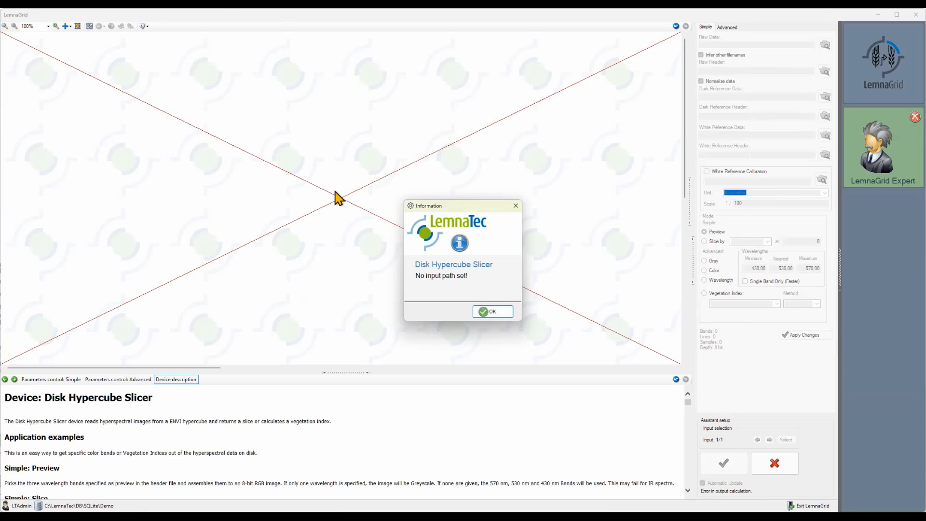
{"action": "left_click", "coordinate": [487, 319]}
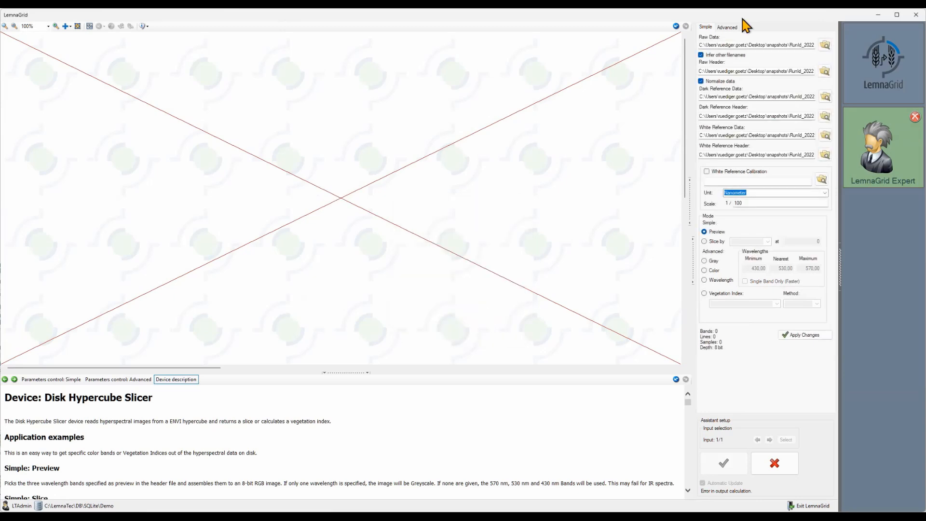
- Use the new slicer's advanced configuration and load the file named data as its raw data
{"action": "left_click", "coordinate": [728, 26]}
{"action": "left_click", "coordinate": [826, 44]}
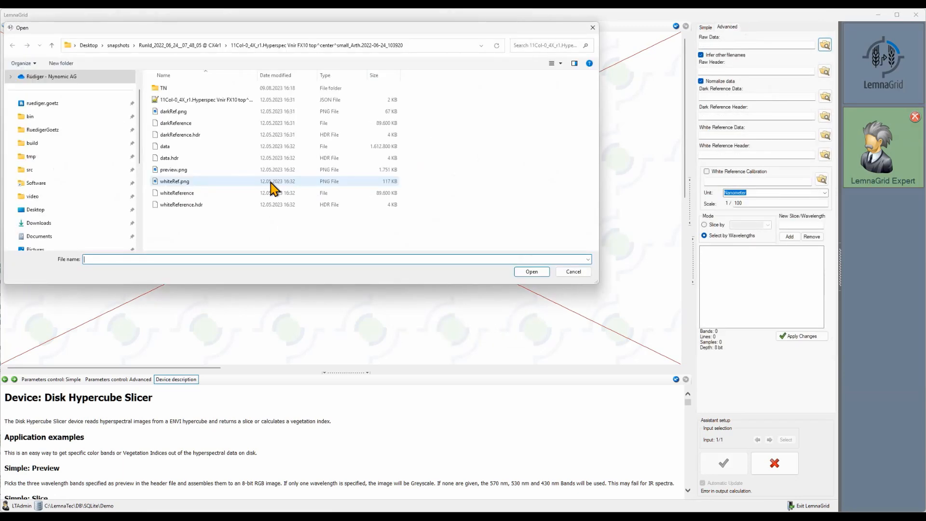
{"action": "left_click", "coordinate": [173, 148]}
{"action": "double_click", "coordinate": [173, 147]}
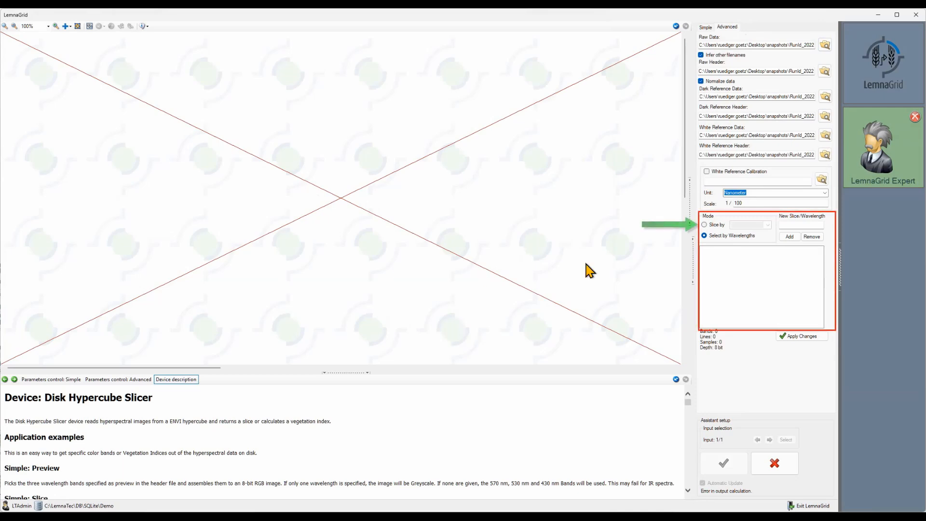
- Set the slicer mode to Select by Wavelengths and add the wavelength 445
{"action": "left_click", "coordinate": [707, 226]}
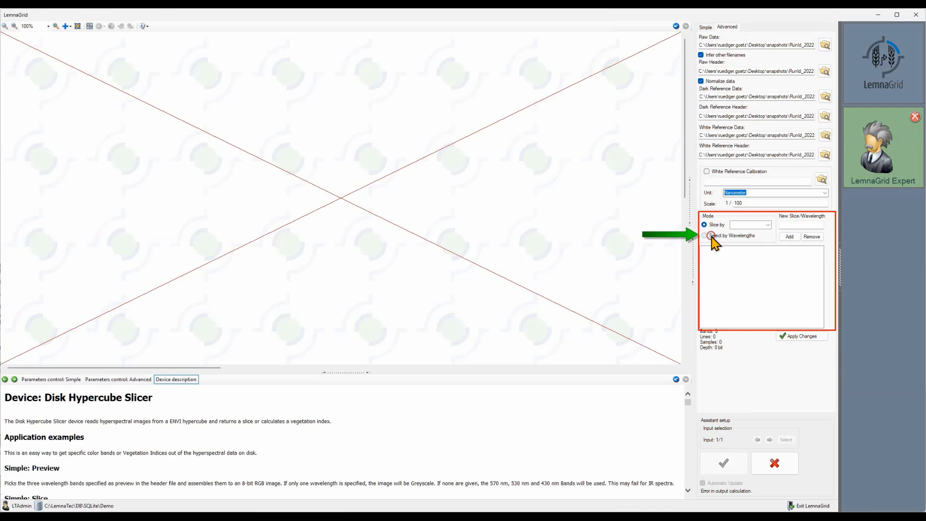
{"action": "left_click", "coordinate": [712, 236]}
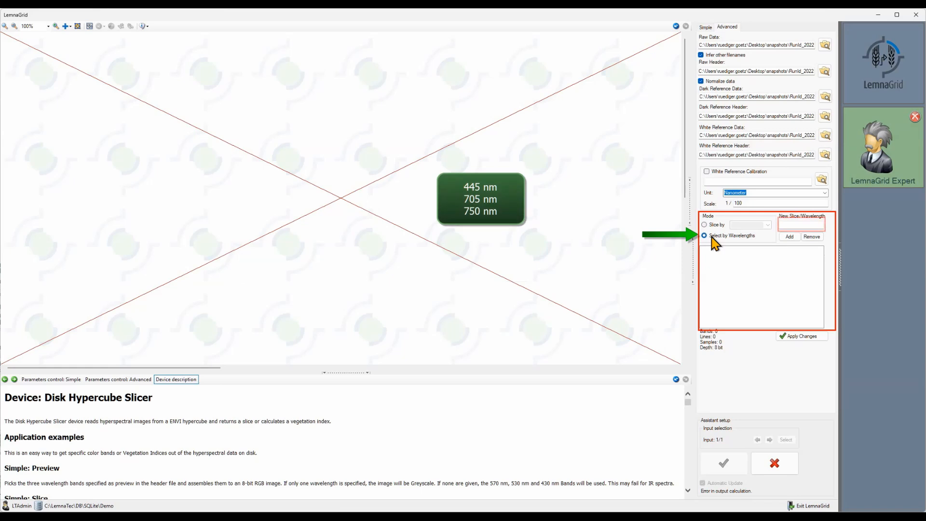
{"action": "left_click", "coordinate": [783, 225]}
{"action": "type", "text": "445"}
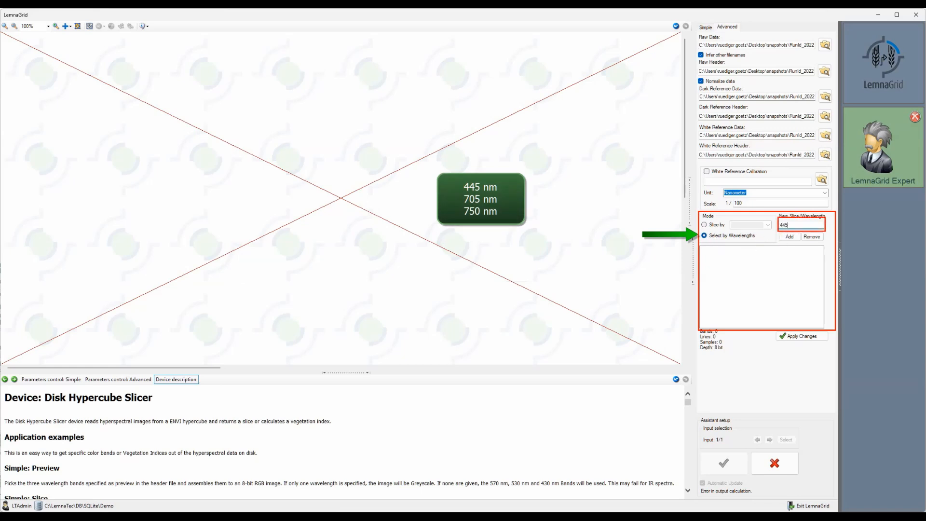
{"action": "left_click", "coordinate": [790, 237]}
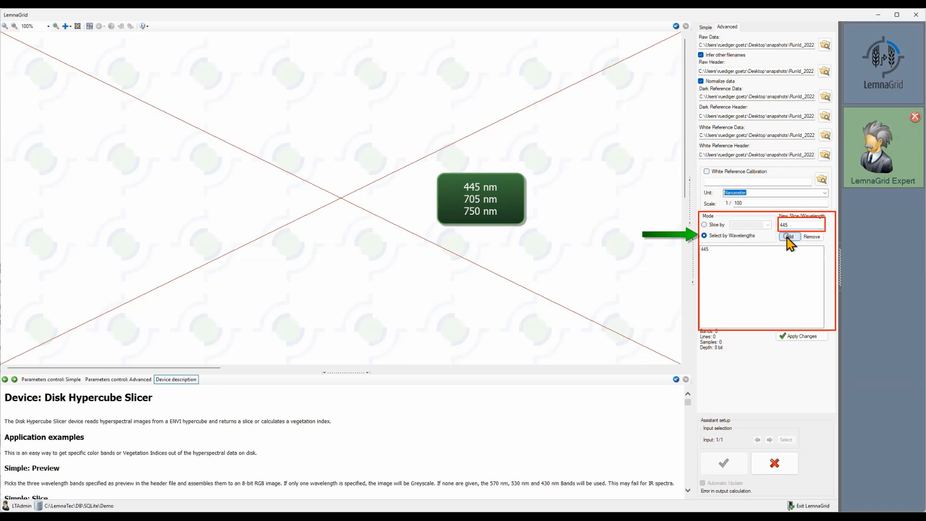
- Add the wavelengths 705 and 750 to the slicer, apply the changes and accept the configuration
{"action": "left_click", "coordinate": [790, 225]}
{"action": "key", "text": "BackSpace"}
{"action": "key", "text": "BackSpace"}
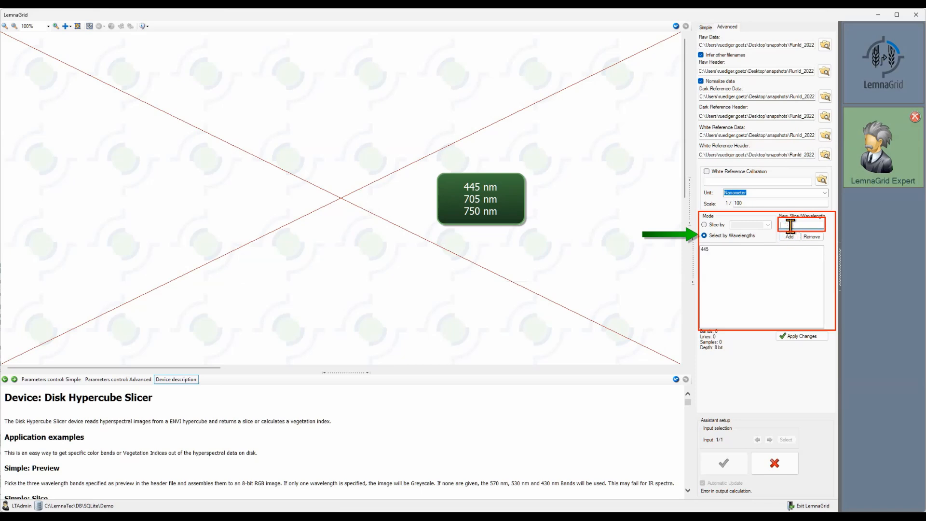
{"action": "type", "text": "705"}
{"action": "left_click", "coordinate": [789, 237]}
{"action": "left_click", "coordinate": [796, 225]}
{"action": "key", "text": "BackSpace"}
{"action": "key", "text": "BackSpace"}
{"action": "type", "text": "750"}
{"action": "left_click", "coordinate": [791, 237]}
{"action": "left_click", "coordinate": [801, 336]}
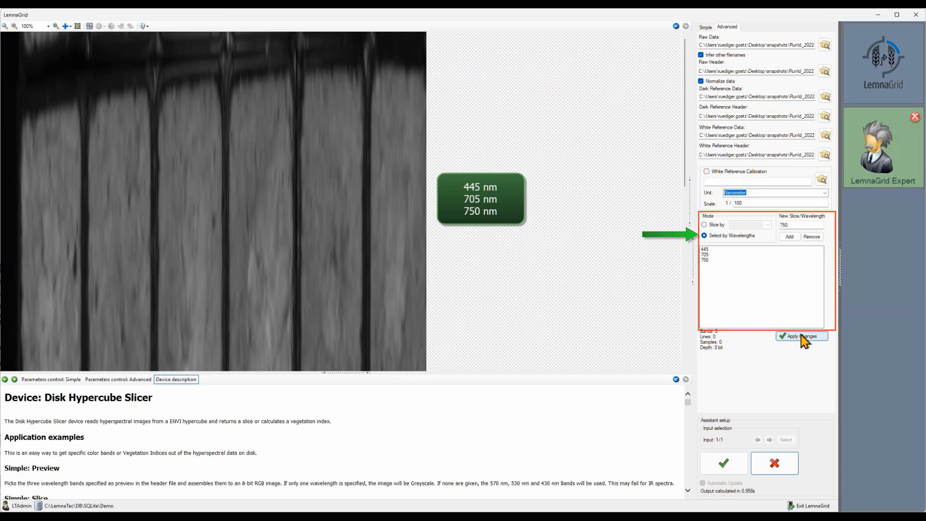
{"action": "left_click", "coordinate": [741, 464]}
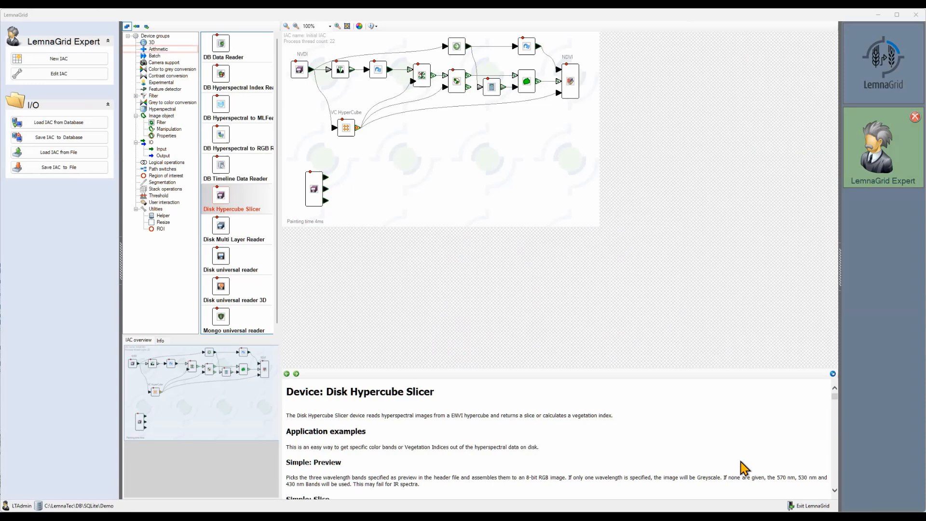
- Place a GreyCalculator with three input boxes beside the second slicer and connect the slicer's three outputs to it in order
{"action": "left_click", "coordinate": [172, 48]}
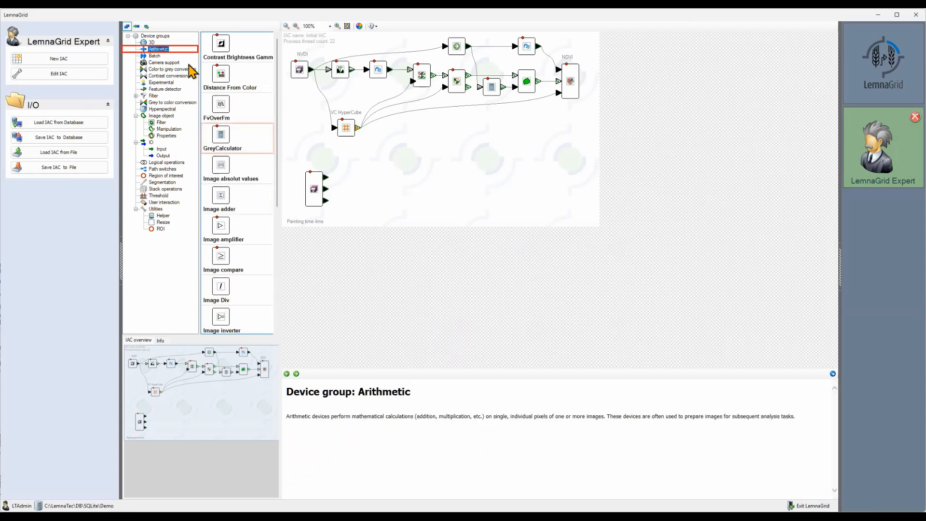
{"action": "left_click_drag", "start_coordinate": [222, 136], "coordinate": [370, 188]}
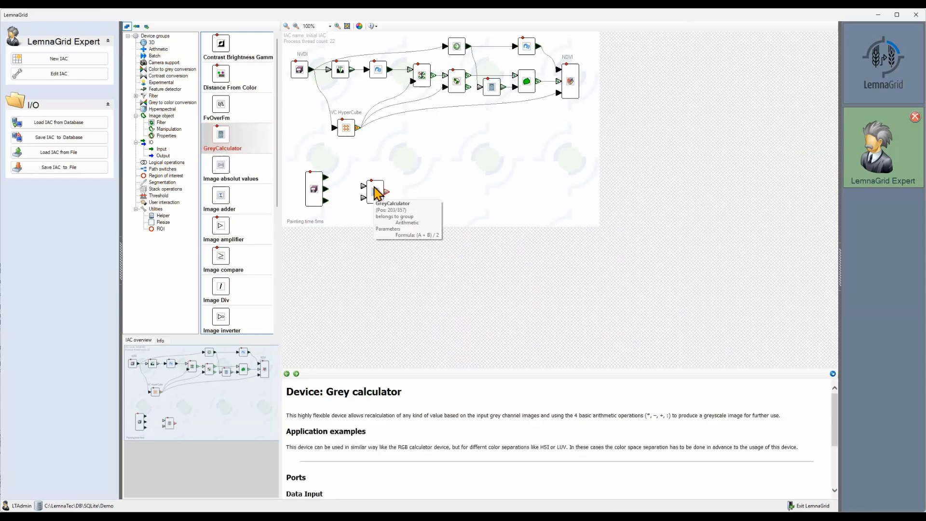
{"action": "right_click", "coordinate": [374, 187]}
{"action": "left_click", "coordinate": [395, 216]}
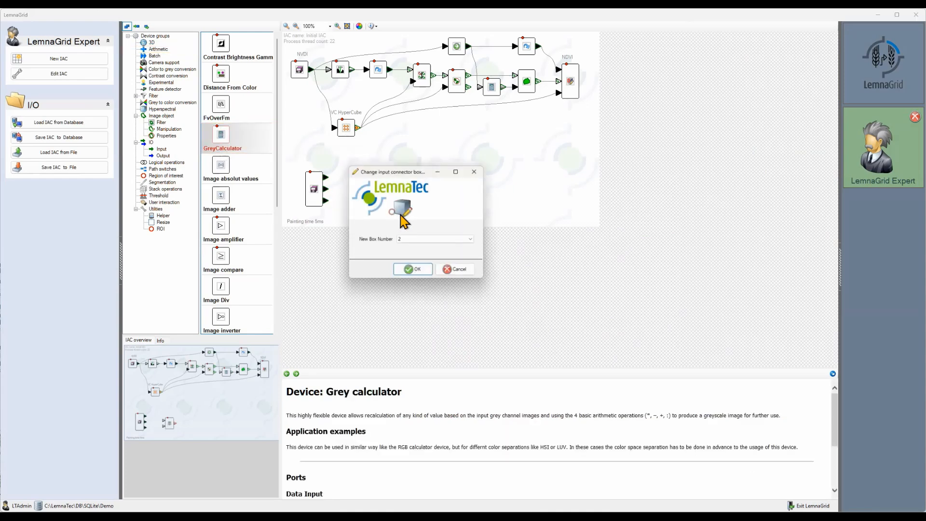
{"action": "left_click", "coordinate": [424, 240]}
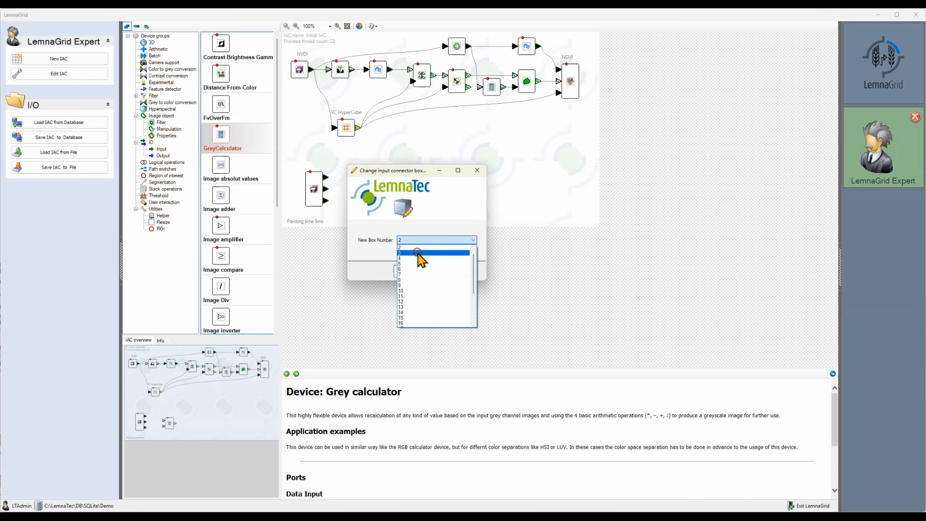
{"action": "left_click", "coordinate": [414, 253]}
{"action": "left_click", "coordinate": [419, 272]}
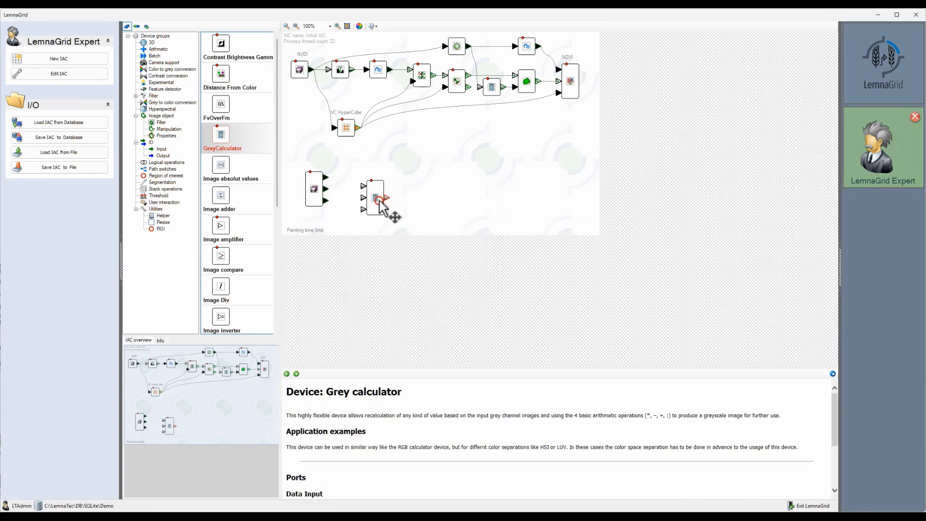
{"action": "left_click_drag", "start_coordinate": [385, 206], "coordinate": [384, 195]}
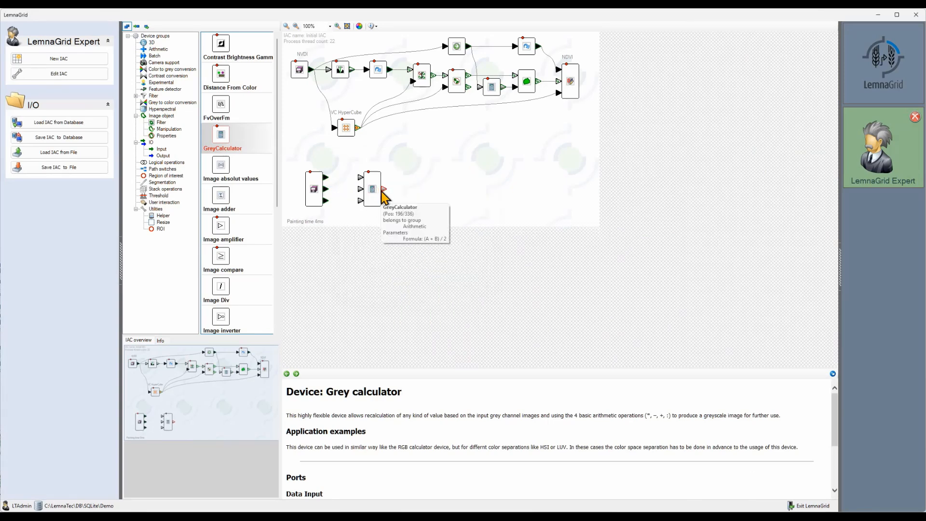
{"action": "left_click_drag", "start_coordinate": [326, 177], "coordinate": [362, 202]}
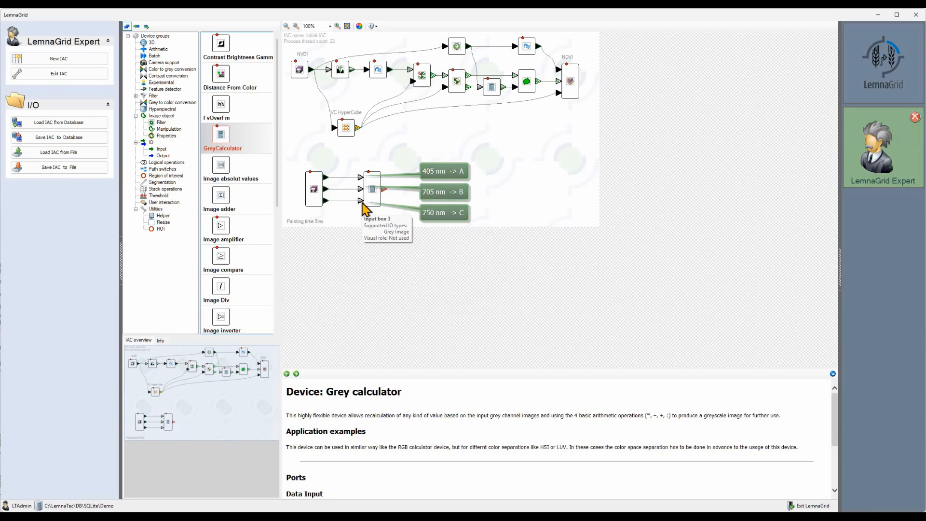
- Set the grey calculator's formula to (C-B)/(C+B-2*A) and apply it to the image preview
{"action": "double_click", "coordinate": [377, 198]}
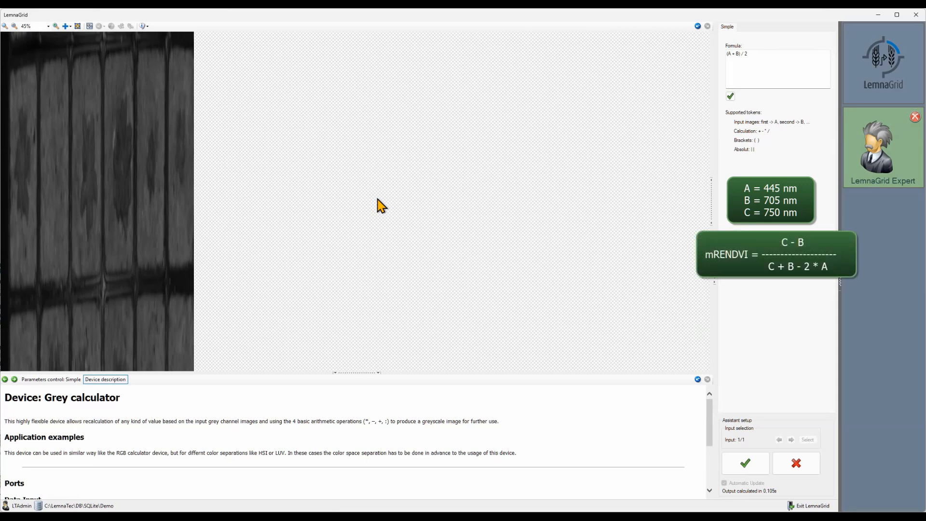
{"action": "left_click", "coordinate": [802, 57]}
{"action": "key", "text": "ctrl+a"}
{"action": "type", "text": "("}
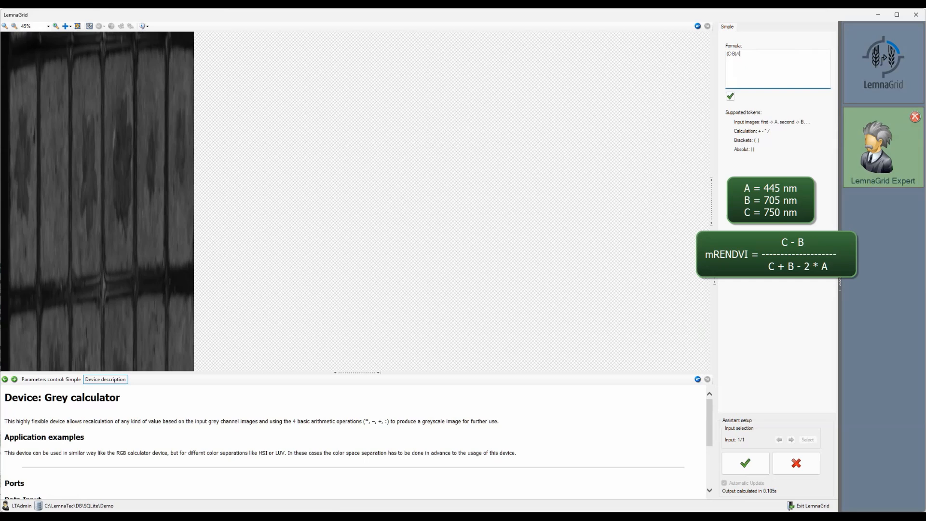
{"action": "type", "text": "B-2*A"}
{"action": "left_click", "coordinate": [732, 96]}
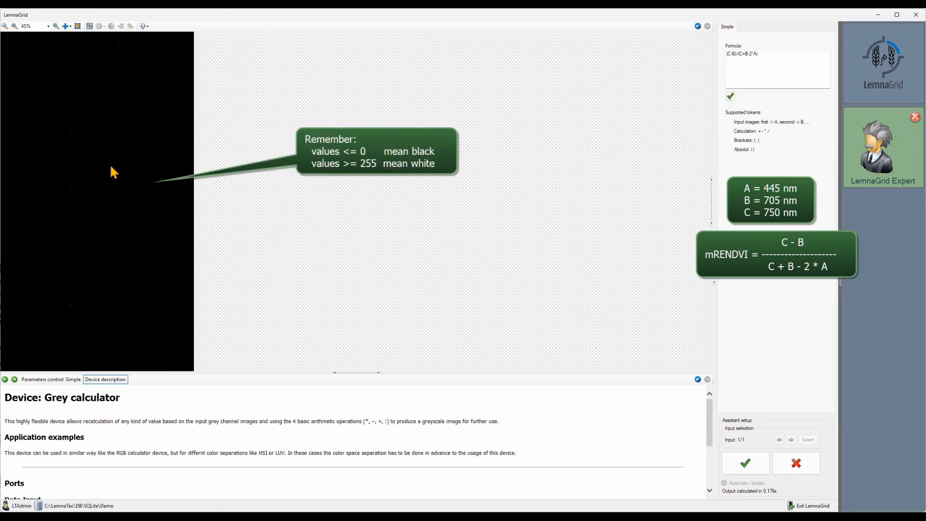
{"action": "mouse_move", "coordinate": [114, 173]}
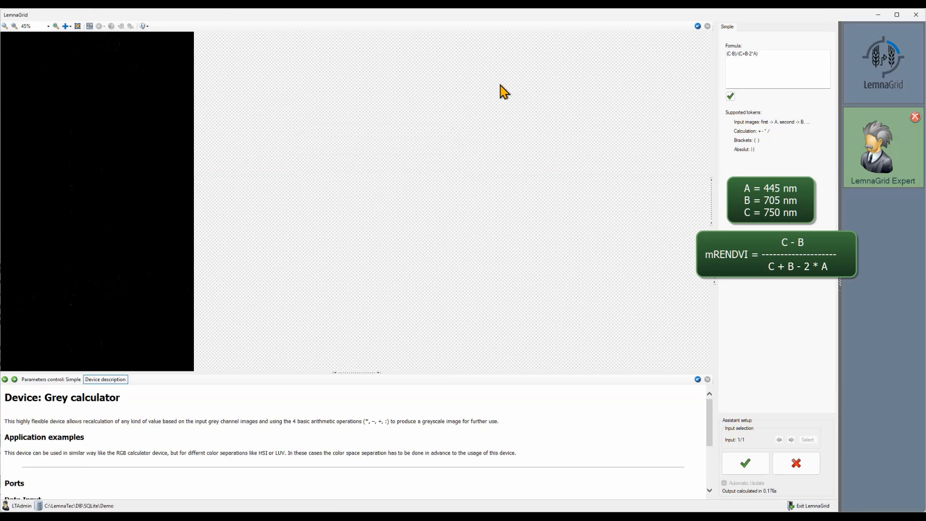
- Try multiplying the grey calculator's formula by 128 and inspect the resulting grey values in the preview
{"action": "left_click", "coordinate": [776, 57]}
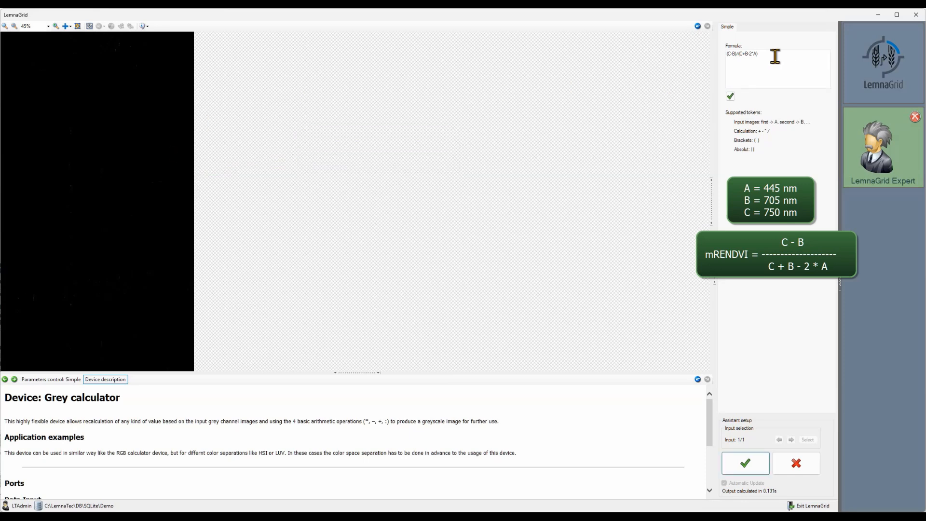
{"action": "left_click", "coordinate": [776, 56]}
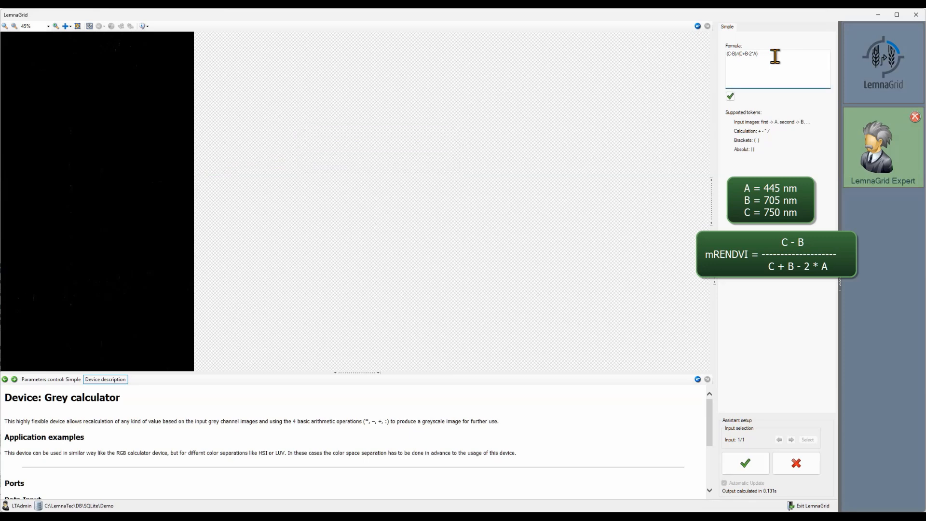
{"action": "type", "text": "*128"}
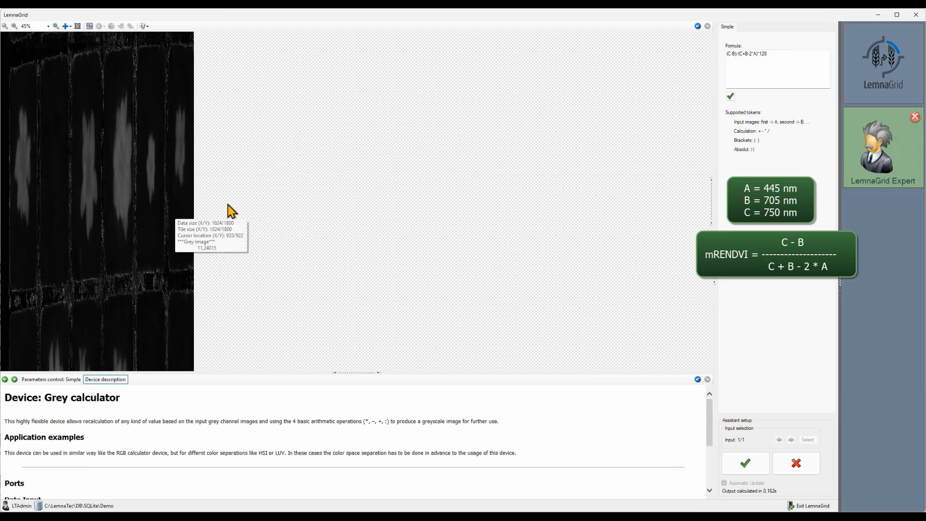
{"action": "mouse_move", "coordinate": [165, 216]}
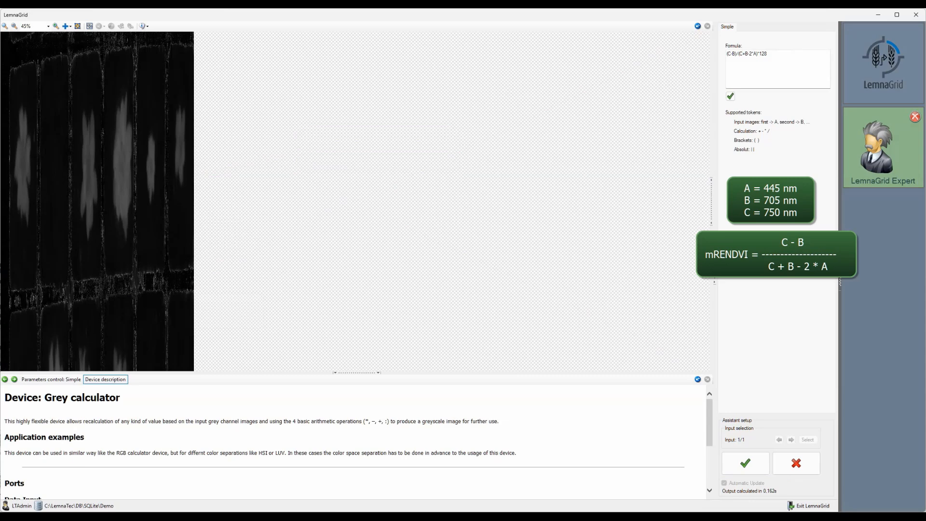
- Remove the factor 128 from the formula, apply it and accept the grey calculator's configuration
{"action": "left_click", "coordinate": [783, 54]}
{"action": "key", "text": "BackSpace"}
{"action": "key", "text": "BackSpace"}
{"action": "key", "text": "BackSpace"}
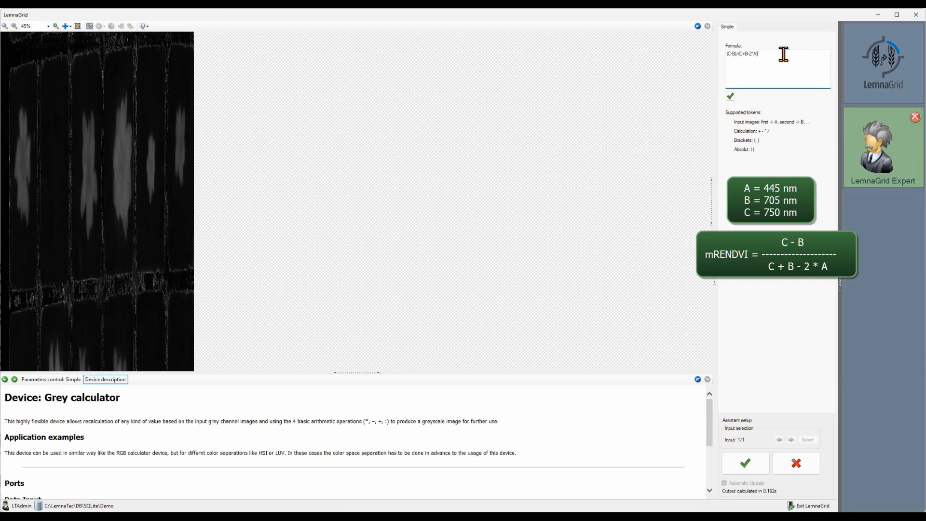
{"action": "left_click", "coordinate": [730, 96]}
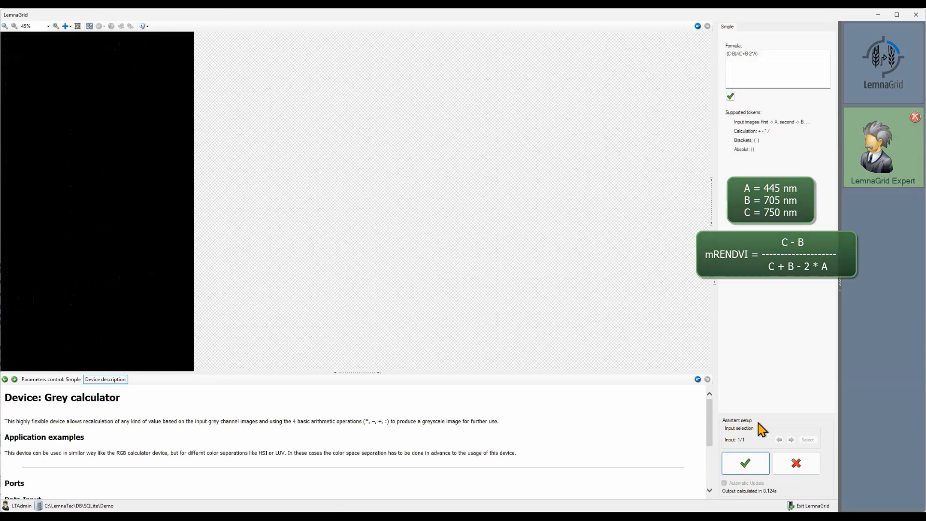
{"action": "left_click", "coordinate": [747, 462]}
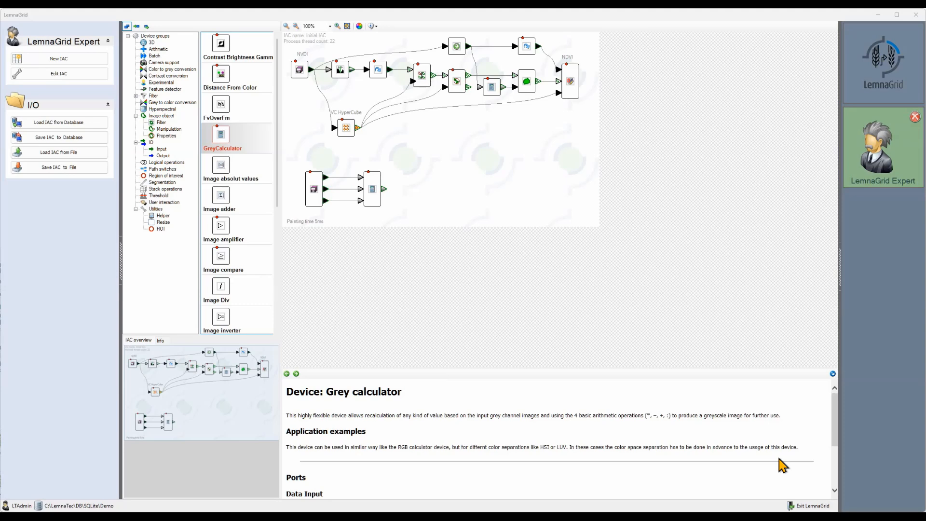
- Place an Objects ROI output device below the NDVI writer and label it mRENDIV
{"action": "left_click", "coordinate": [164, 156]}
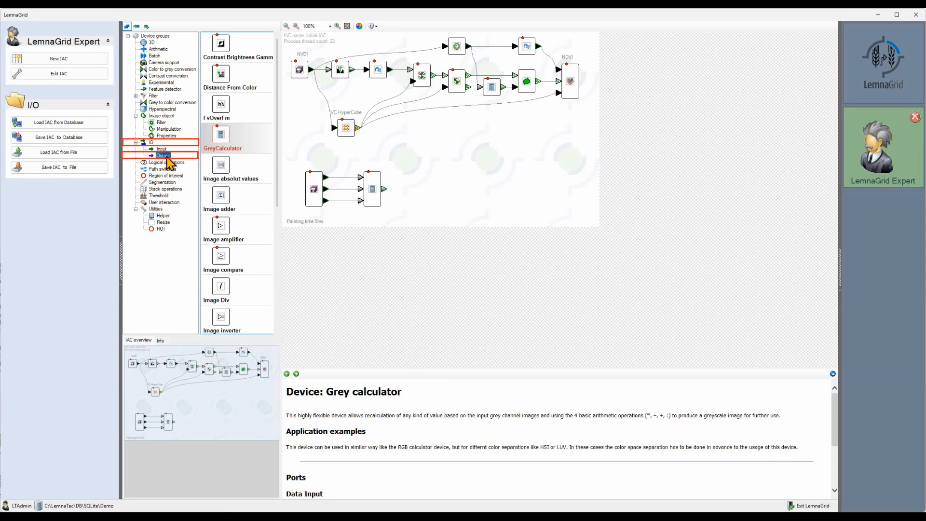
{"action": "scroll", "coordinate": [231, 302], "scroll_direction": "down", "scroll_amount": 3}
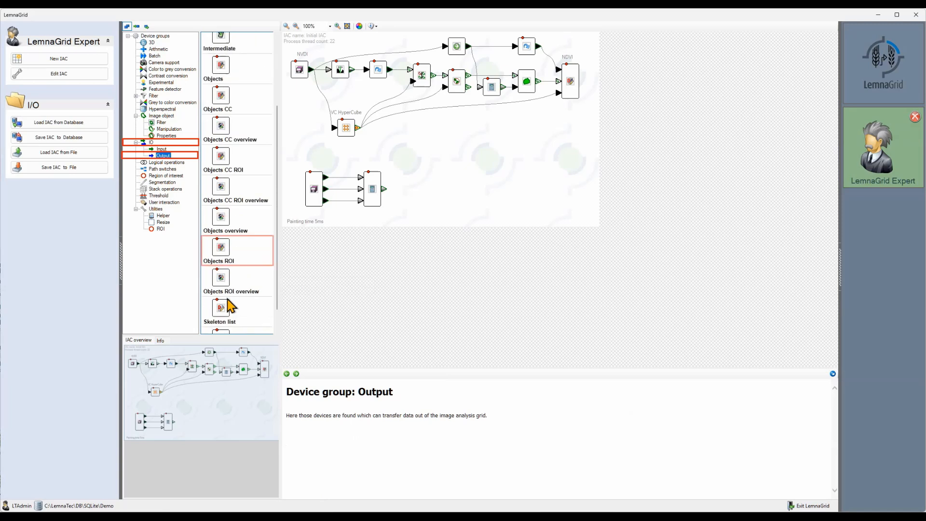
{"action": "left_click_drag", "start_coordinate": [220, 250], "coordinate": [566, 194]}
{"action": "type", "text": "m"}
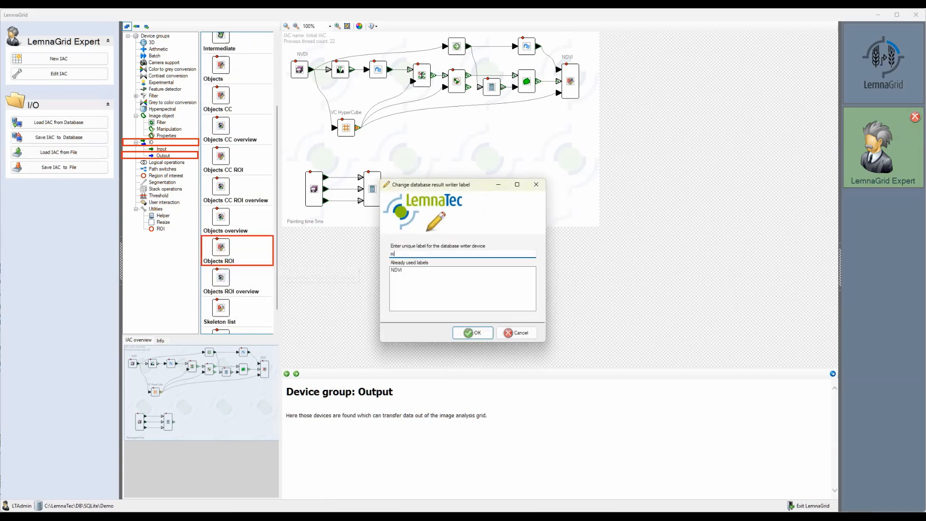
{"action": "type", "text": "RENDIV"}
{"action": "key", "text": "Return"}
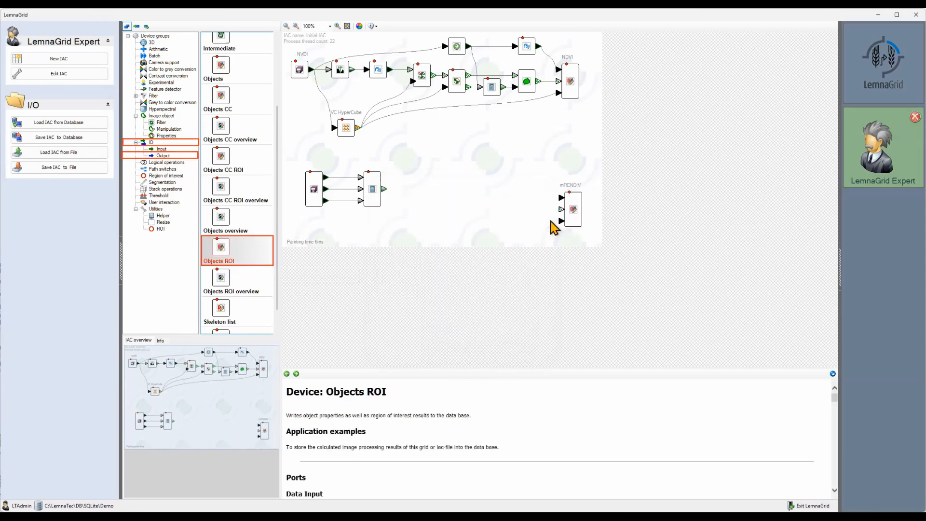
{"action": "left_click_drag", "start_coordinate": [567, 219], "coordinate": [576, 210]}
{"action": "right_click", "coordinate": [570, 208]}
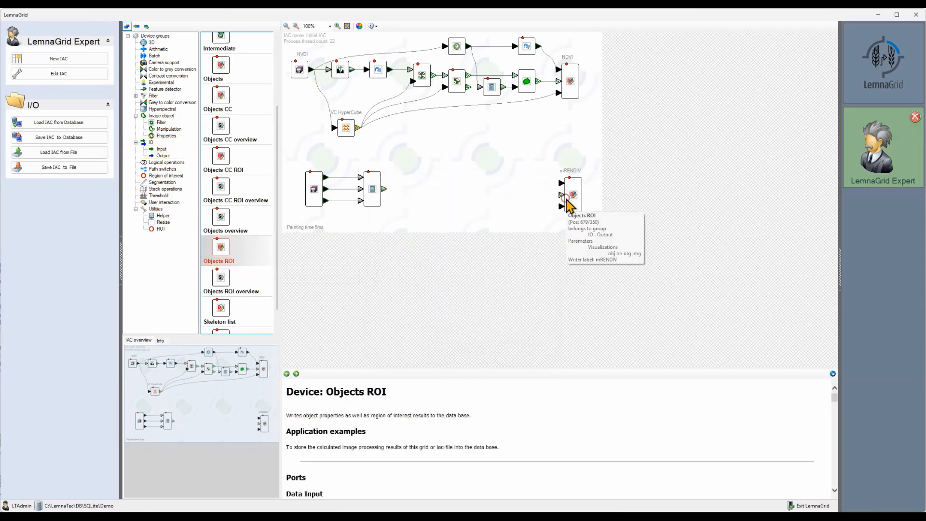
{"action": "left_click", "coordinate": [517, 203]}
- Place a Mean color property device before the mRENDIV writer and wire in the grey calculator, the upper grid's objects and VC HyperCube
{"action": "left_click", "coordinate": [166, 135]}
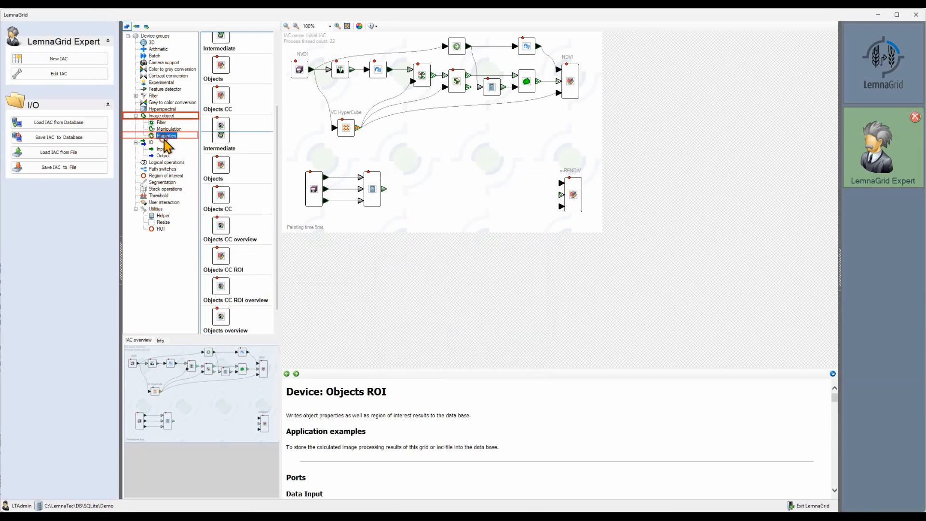
{"action": "left_click_drag", "start_coordinate": [220, 193], "coordinate": [527, 197]}
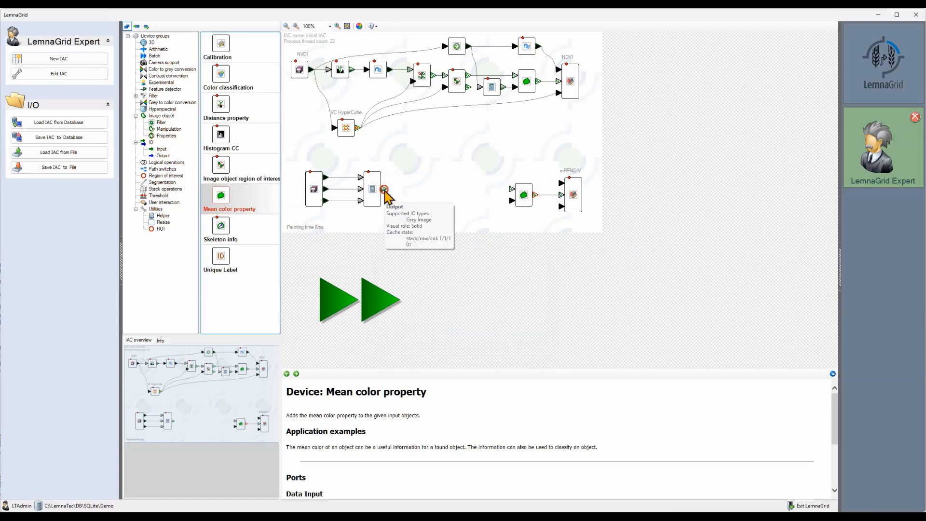
{"action": "left_click_drag", "start_coordinate": [385, 189], "coordinate": [511, 201]}
{"action": "left_click_drag", "start_coordinate": [474, 88], "coordinate": [513, 191]}
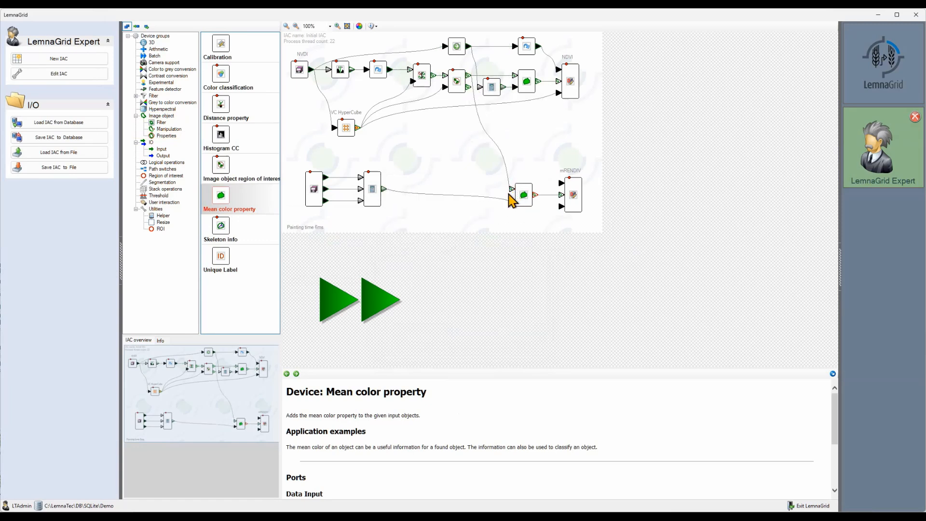
{"action": "left_click_drag", "start_coordinate": [359, 129], "coordinate": [561, 208]}
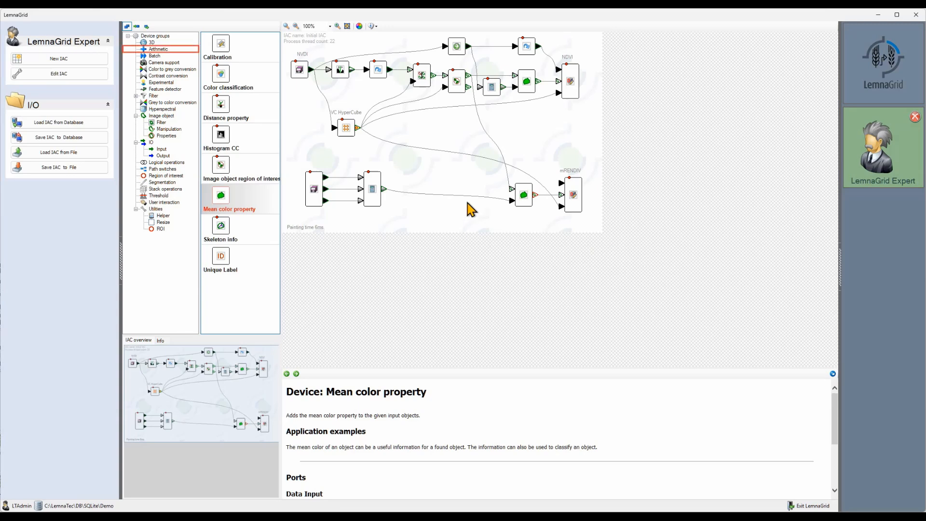
- Add an Image amplifier fed by the grey calculator, set its amplification to 256 and accept the configuration
{"action": "left_click", "coordinate": [157, 49]}
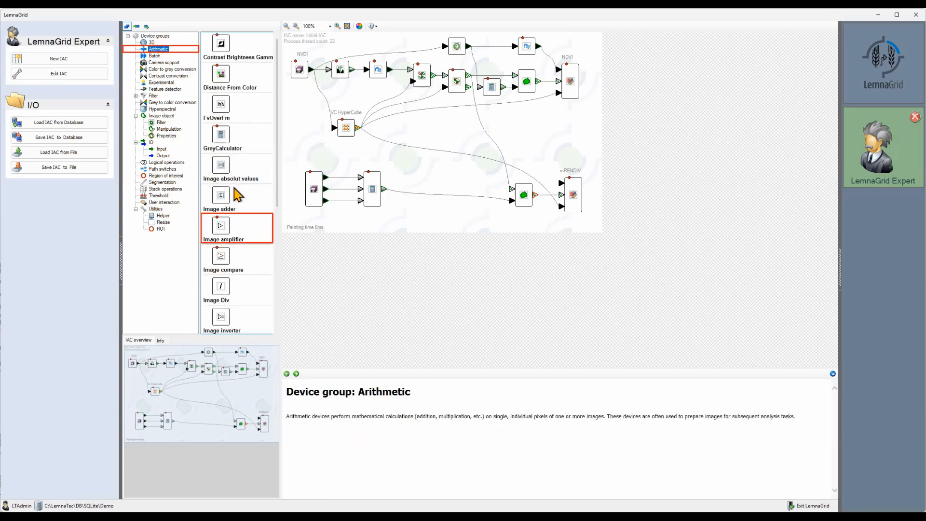
{"action": "left_click_drag", "start_coordinate": [223, 227], "coordinate": [473, 168]}
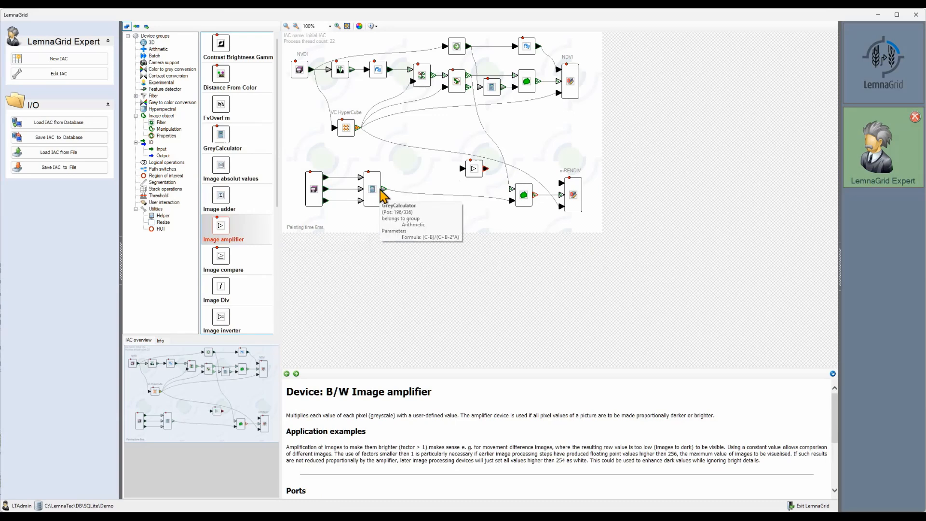
{"action": "left_click_drag", "start_coordinate": [384, 189], "coordinate": [456, 172]}
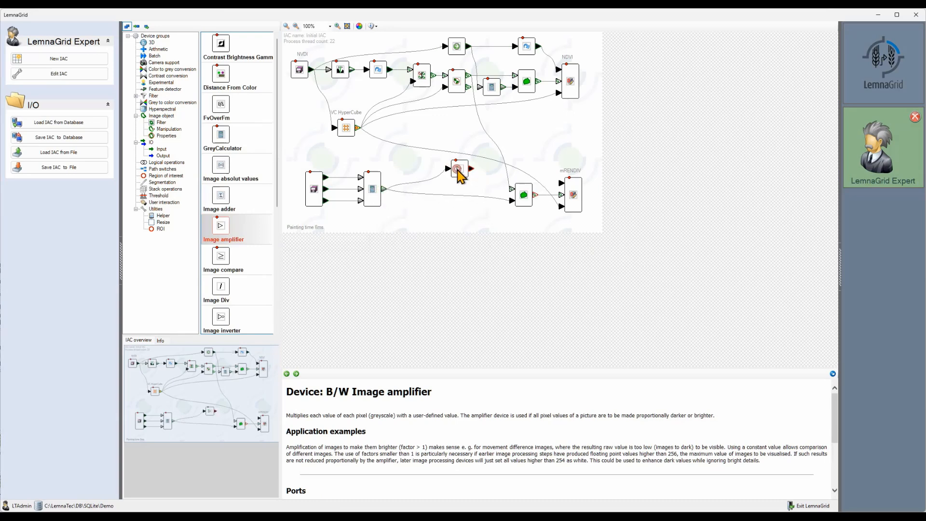
{"action": "double_click", "coordinate": [457, 172]}
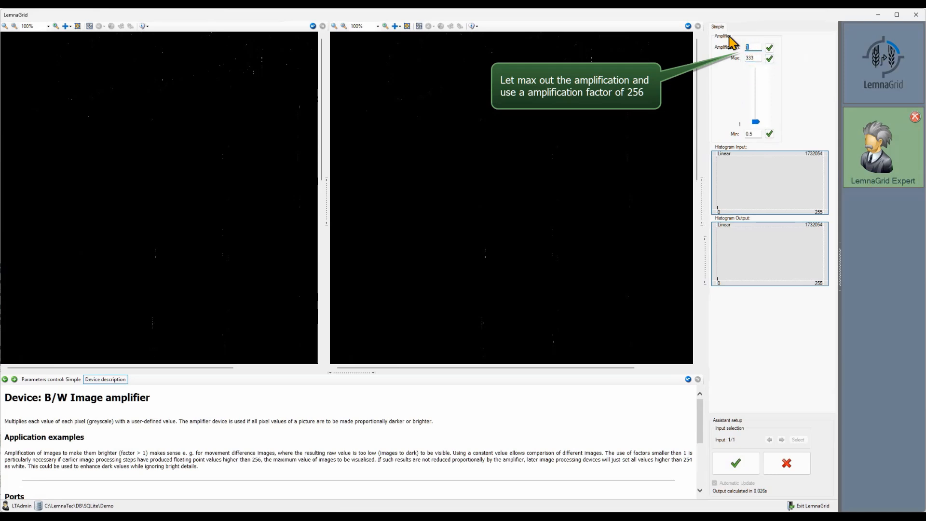
{"action": "left_click", "coordinate": [770, 49]}
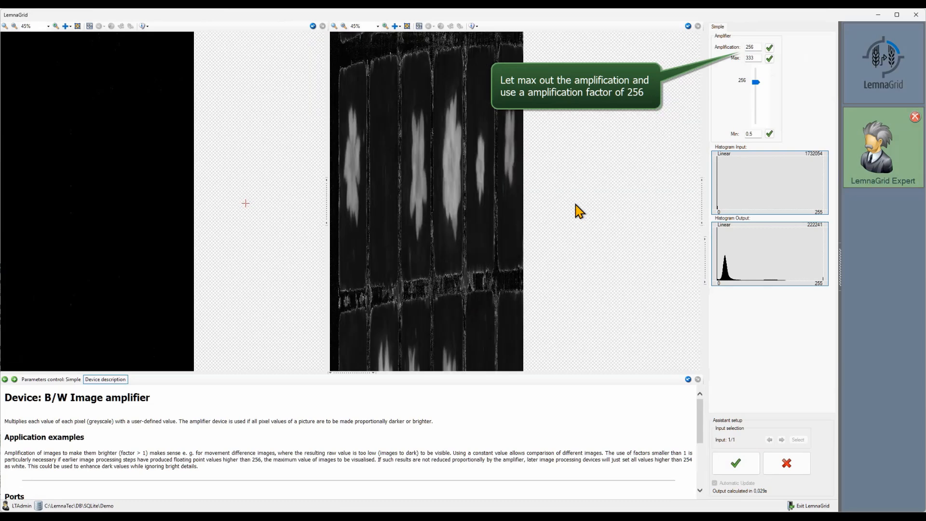
{"action": "left_click", "coordinate": [748, 470]}
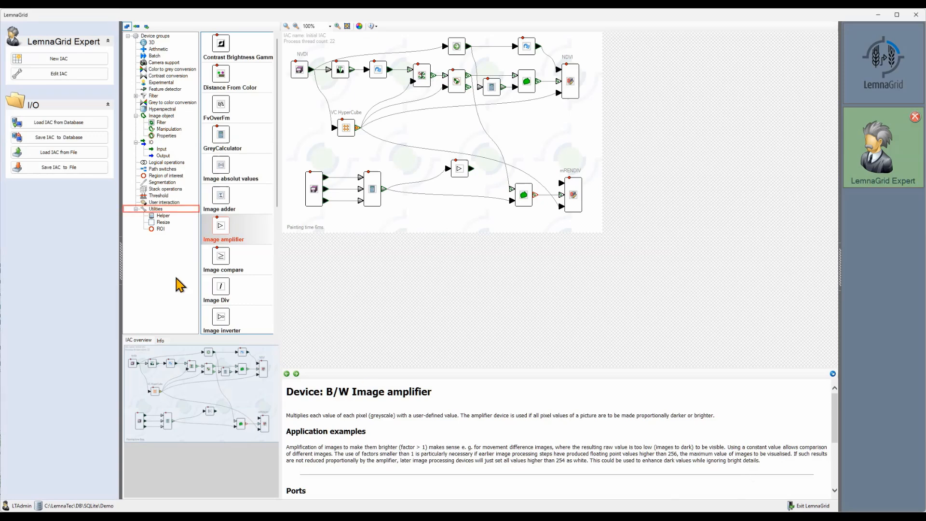
- Place a Universal converter after the image amplifier and wire it between the amplifier and the mRENDIV writer's image input
{"action": "left_click", "coordinate": [156, 210]}
{"action": "left_click_drag", "start_coordinate": [222, 103], "coordinate": [498, 165]}
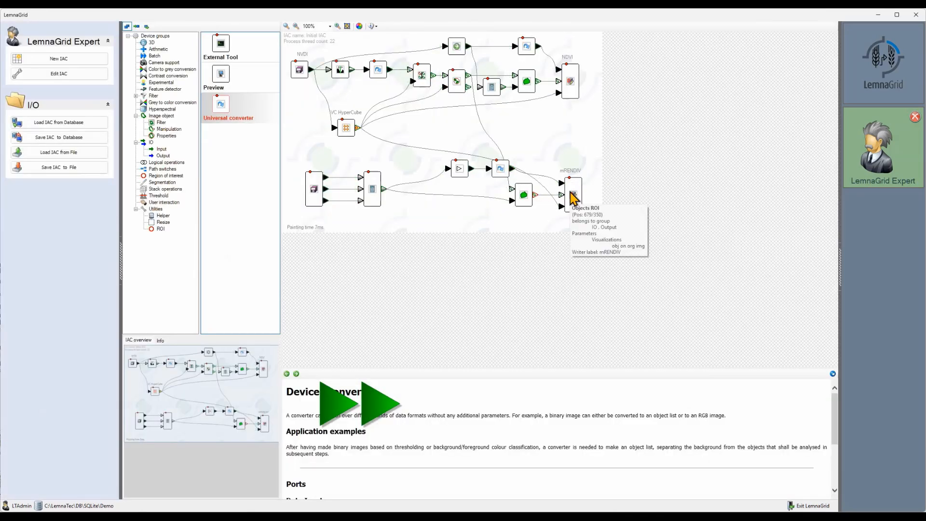
- In the mRENDIV writer's configuration, display the object list with a bold blue contour
{"action": "double_click", "coordinate": [571, 192]}
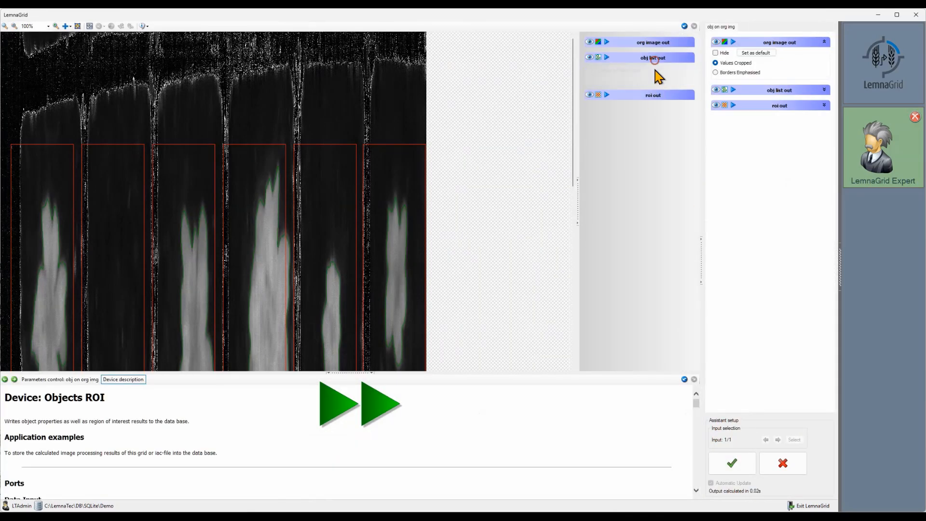
{"action": "left_click", "coordinate": [654, 62]}
{"action": "left_click", "coordinate": [646, 136]}
{"action": "left_click", "coordinate": [479, 164]}
{"action": "left_click", "coordinate": [434, 246]}
{"action": "left_click", "coordinate": [651, 85]}
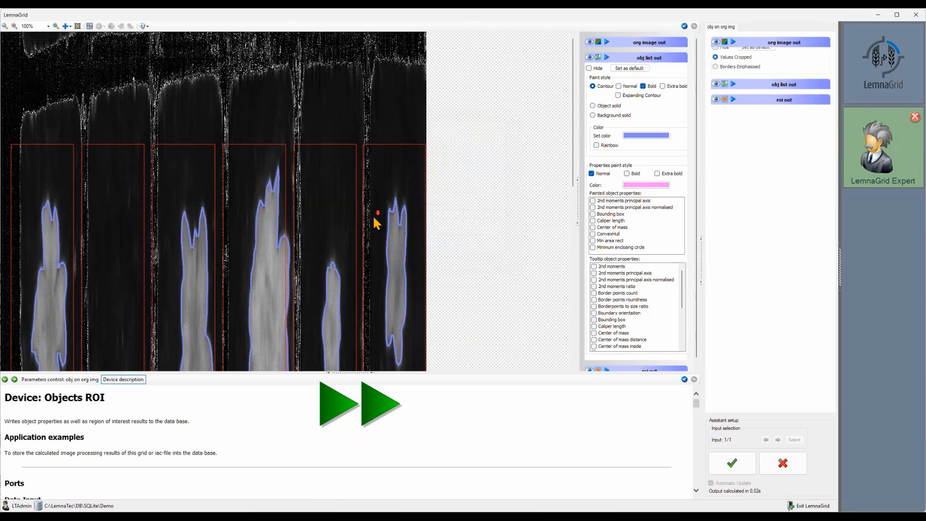
- Add Mean grey value float to the object tooltip, inspect the values on several plants and accept the writer's configuration
{"action": "scroll", "coordinate": [624, 316], "scroll_direction": "down", "scroll_amount": 8}
{"action": "left_click", "coordinate": [594, 299]}
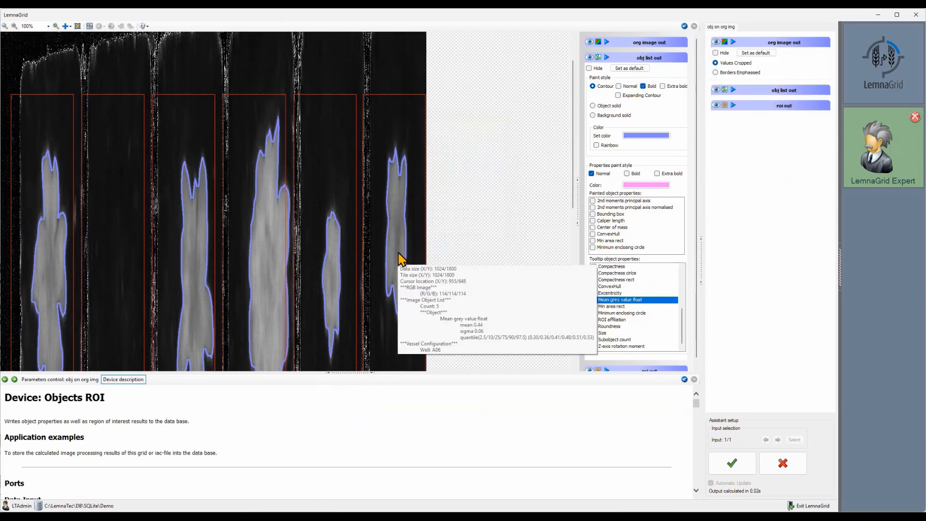
{"action": "mouse_move", "coordinate": [398, 264]}
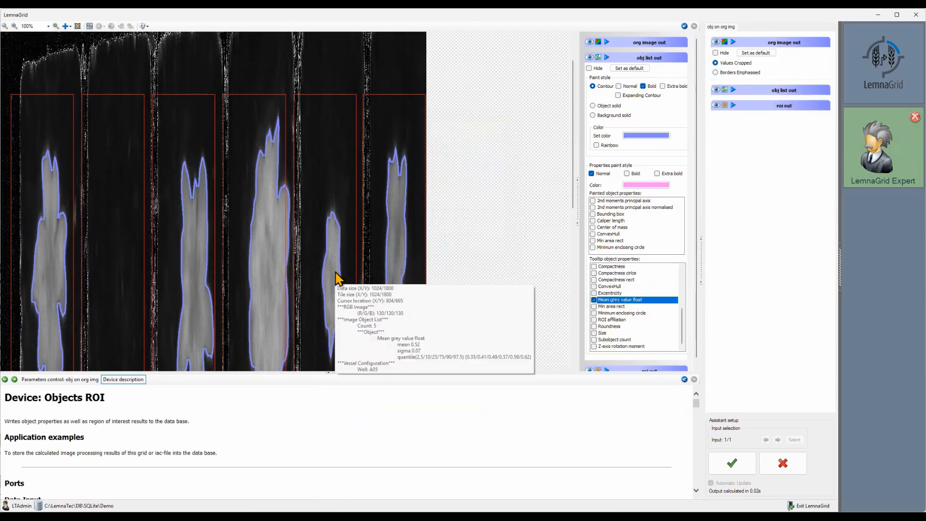
{"action": "mouse_move", "coordinate": [336, 284]}
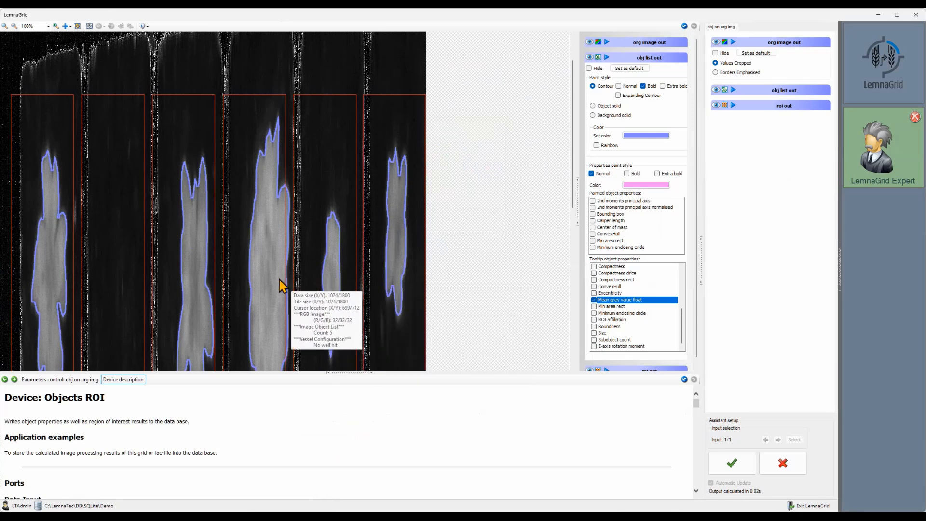
{"action": "mouse_move", "coordinate": [275, 285]}
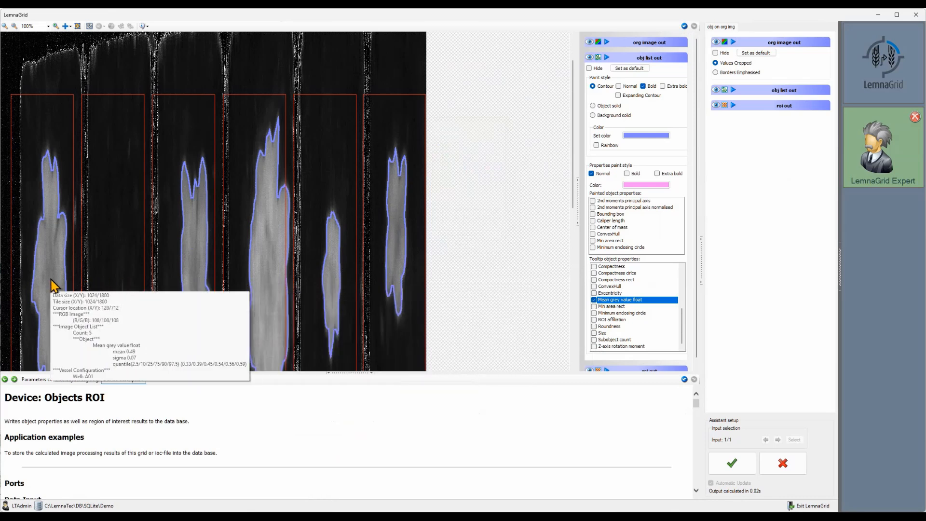
{"action": "left_click", "coordinate": [743, 466]}
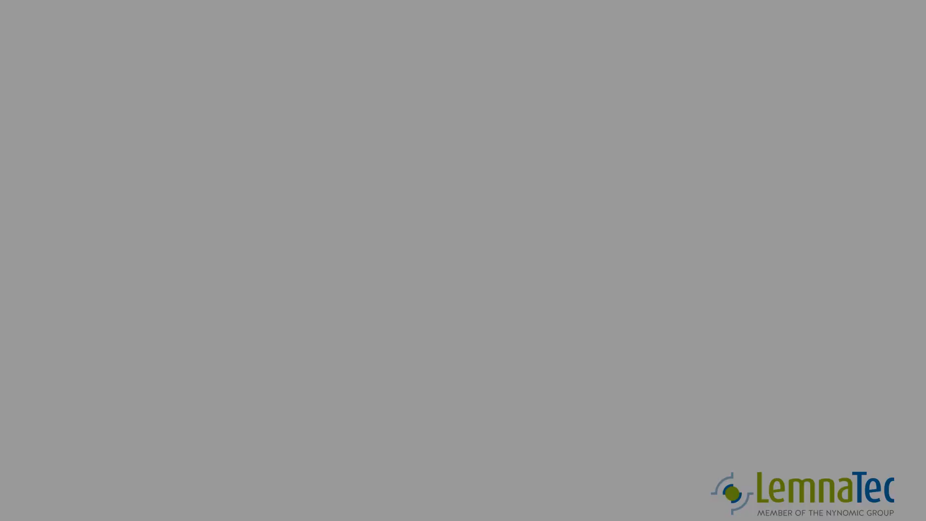